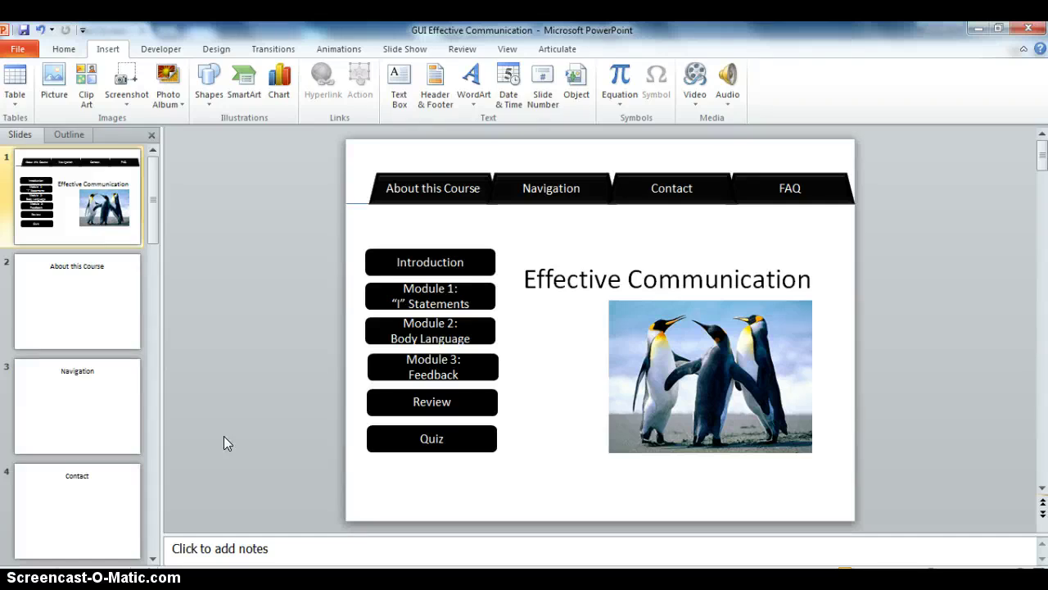
Step: Run the slideshow with F5 to test it, then return to the title slide
key("F5")
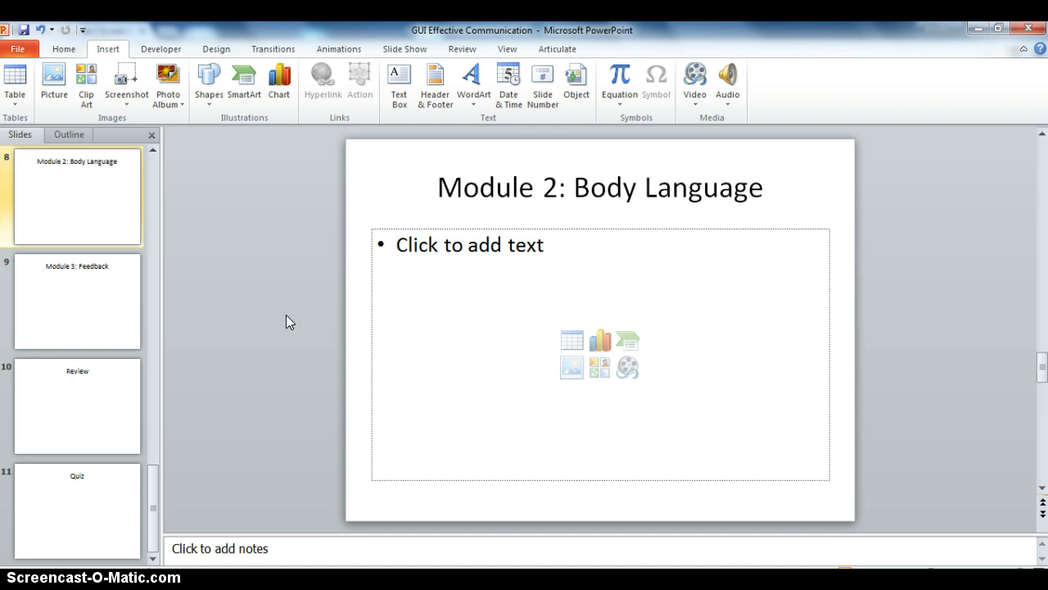
left_click(151, 488)
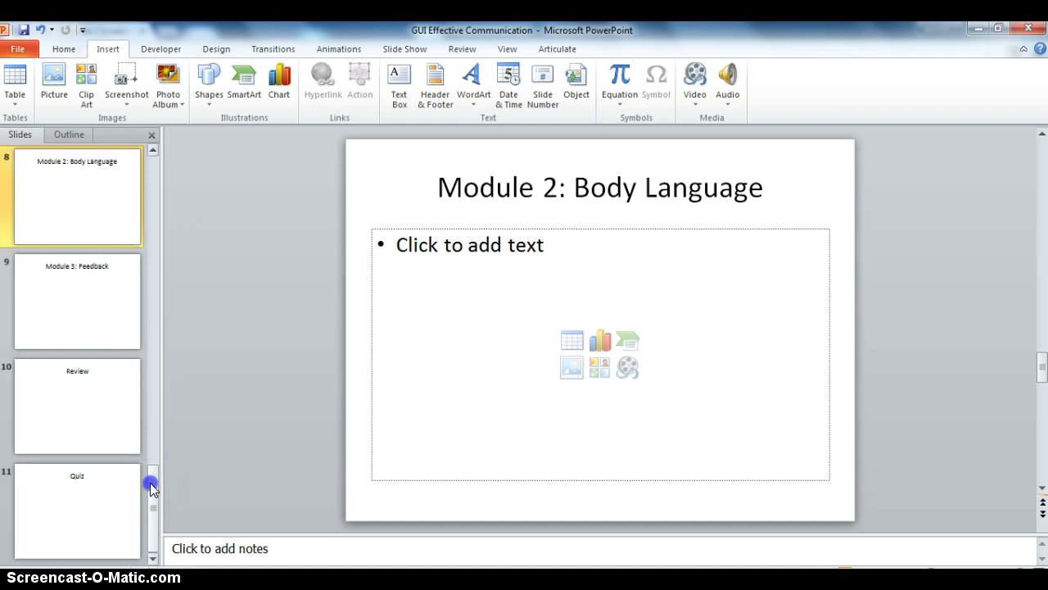
left_click_drag(151, 488, 158, 154)
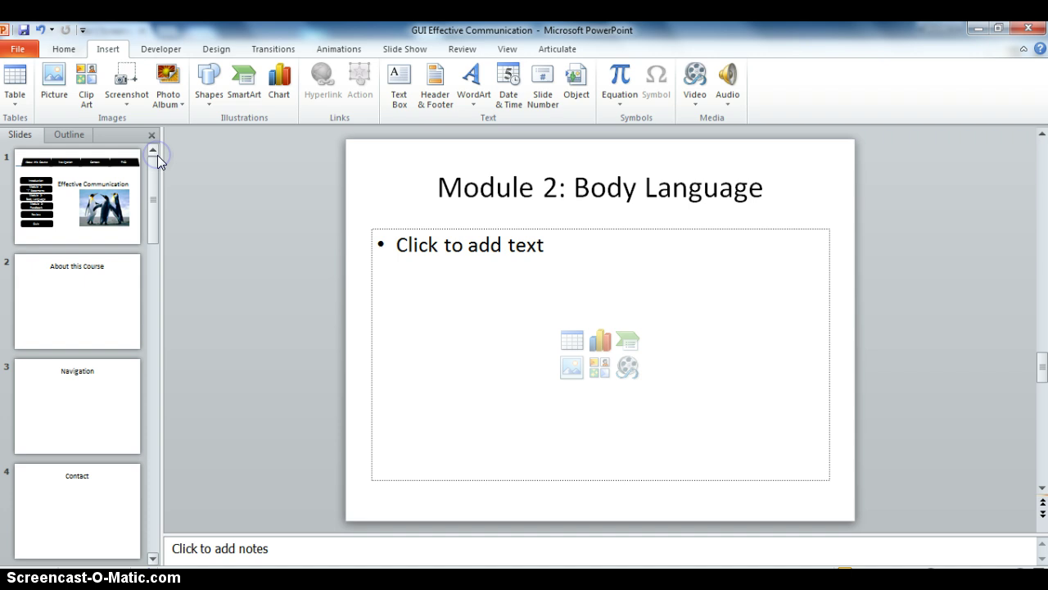
left_click(127, 170)
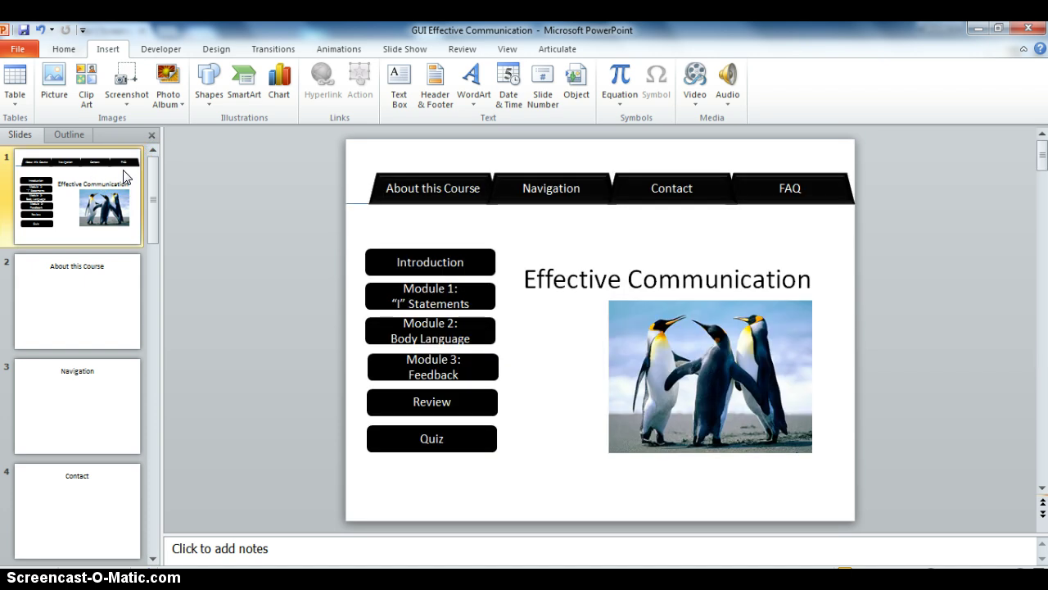
Step: Switch to Slide Master view and select the top Office Theme master slide
left_click(505, 50)
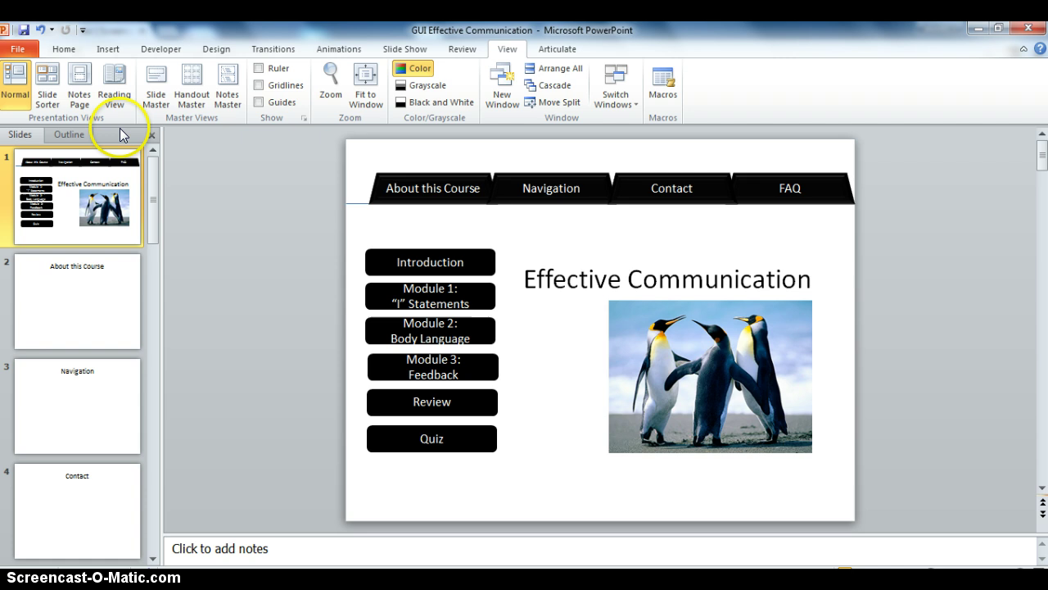
left_click(157, 96)
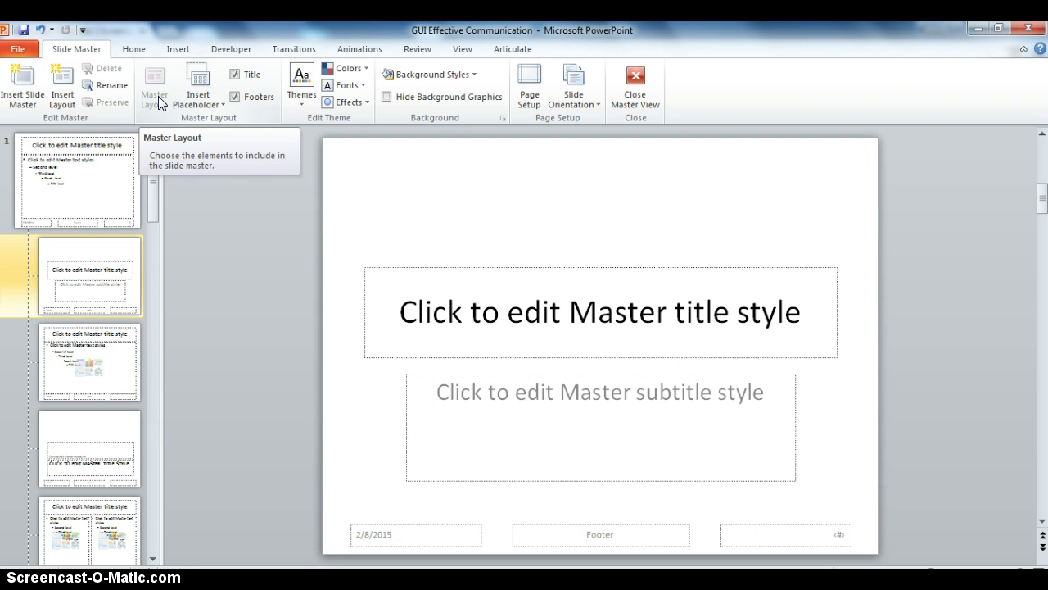
left_click(118, 193)
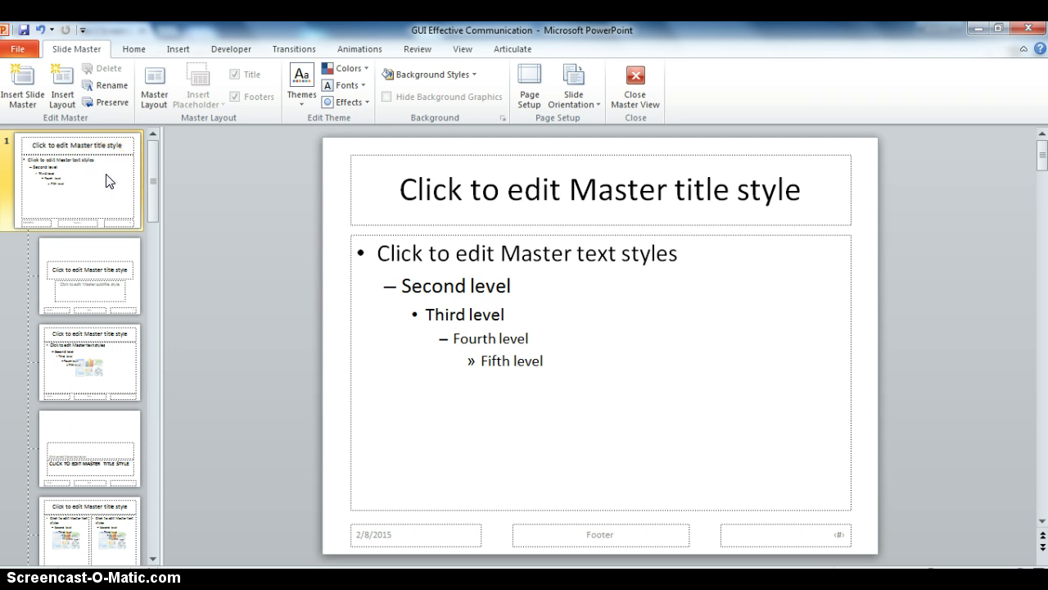
Step: Pick the Home action button from the Insert Shapes gallery's Action Buttons row
left_click(180, 50)
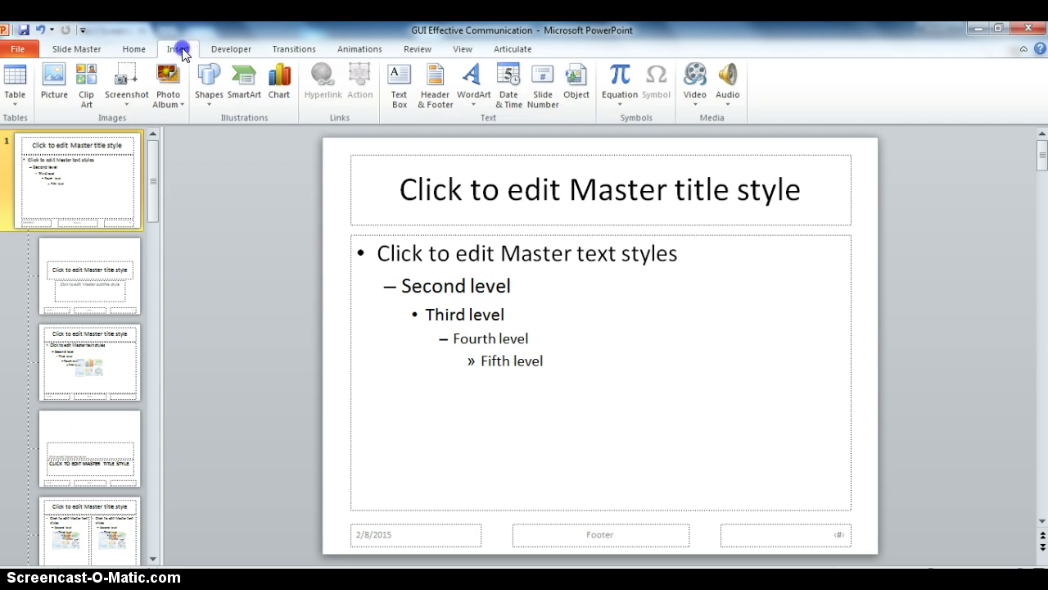
left_click(209, 94)
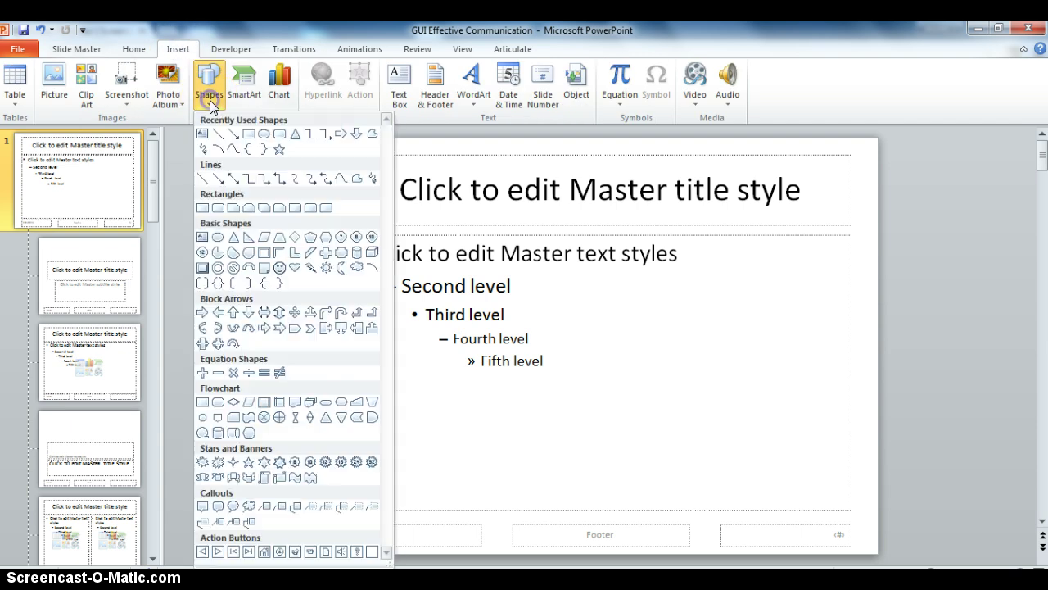
left_click(265, 556)
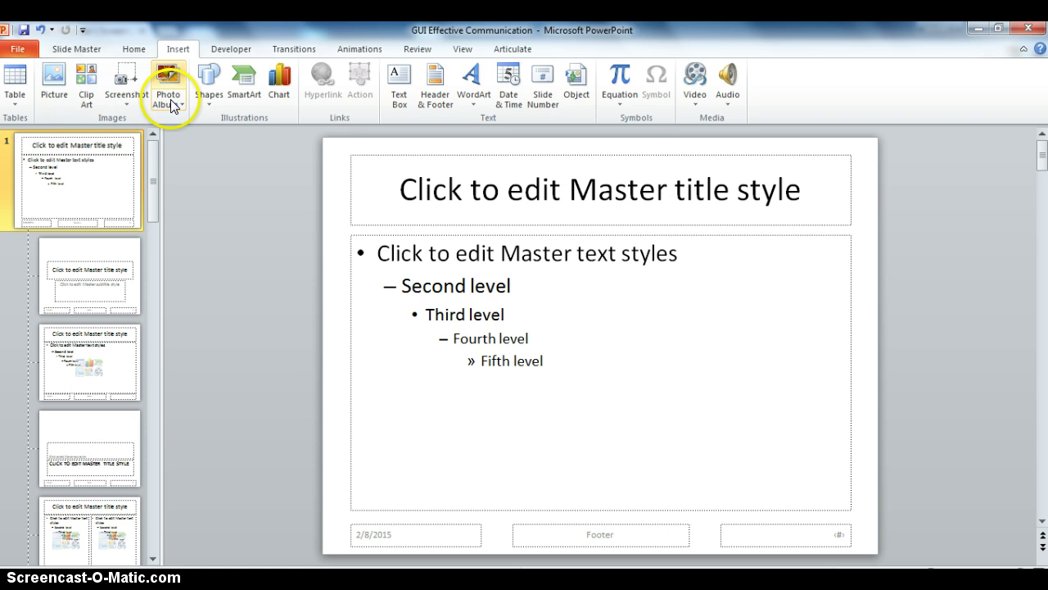
left_click(176, 47)
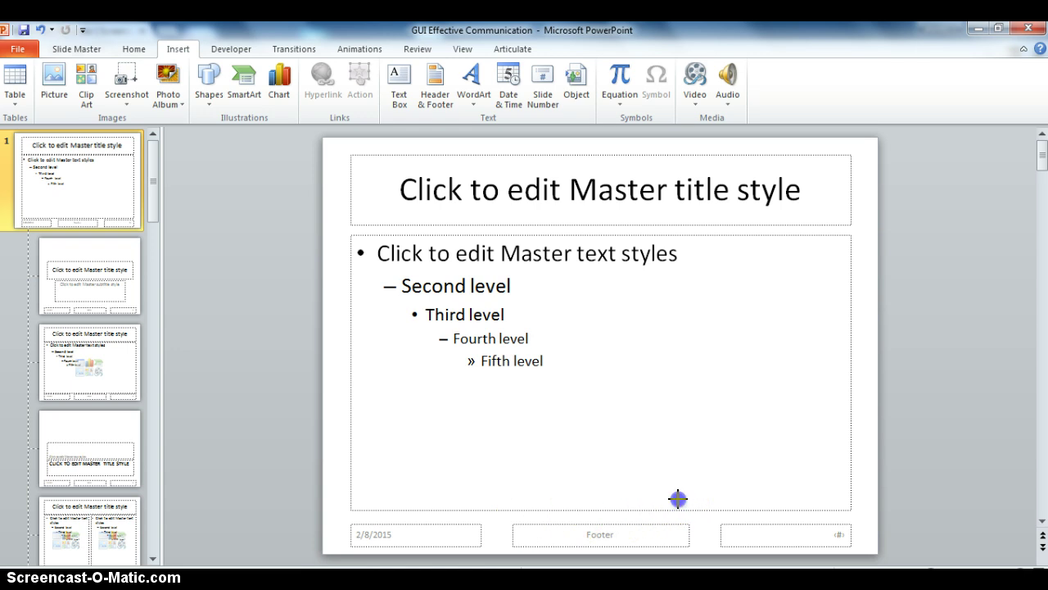
Step: Draw a Home action button linked to the First Slide and drag it to the bottom-right corner
left_click_drag(678, 498, 719, 530)
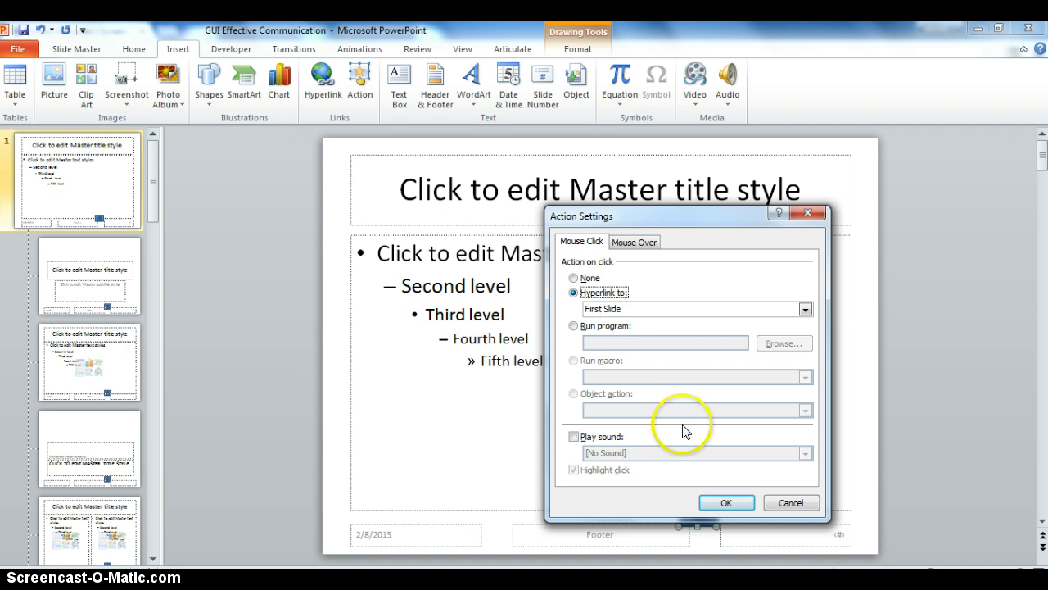
left_click(722, 501)
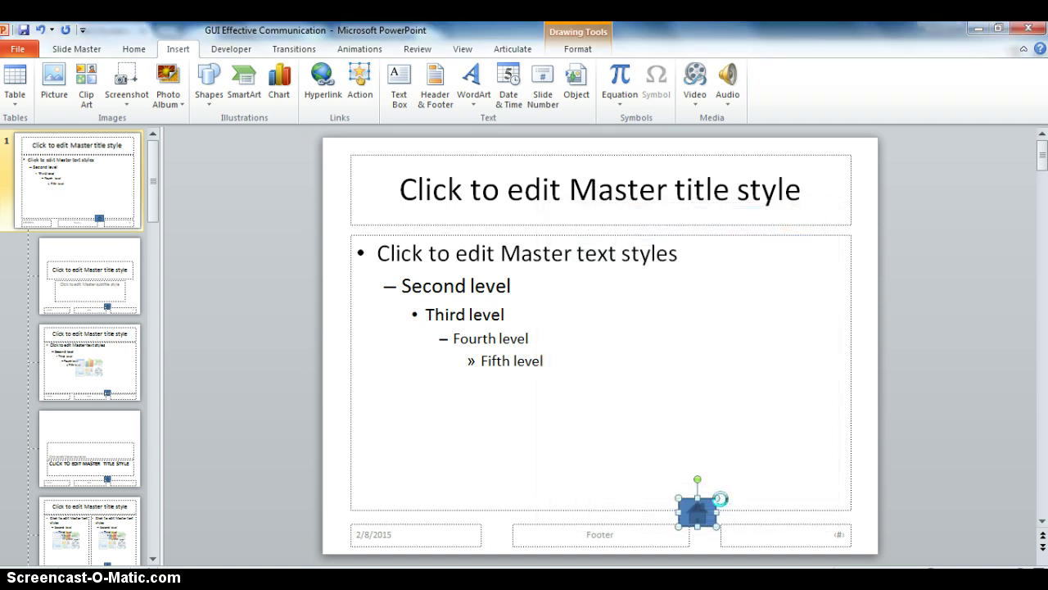
left_click(708, 507)
left_click_drag(708, 507, 840, 501)
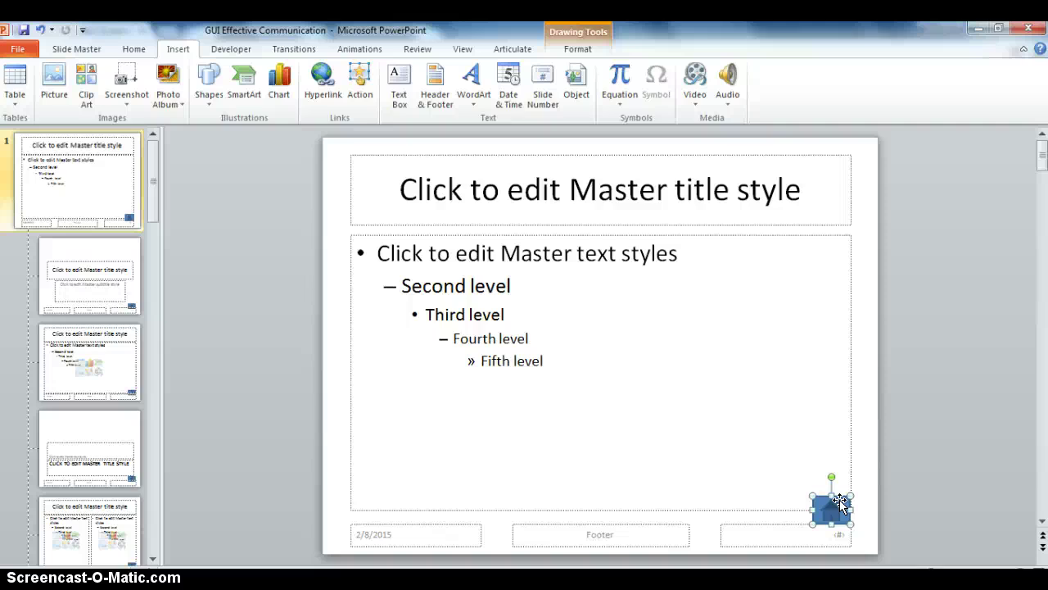
Step: Nudge the Home button into the corner and set its Shape Fill to Black, Text 1
left_click_drag(839, 501, 835, 506)
double_click(835, 506)
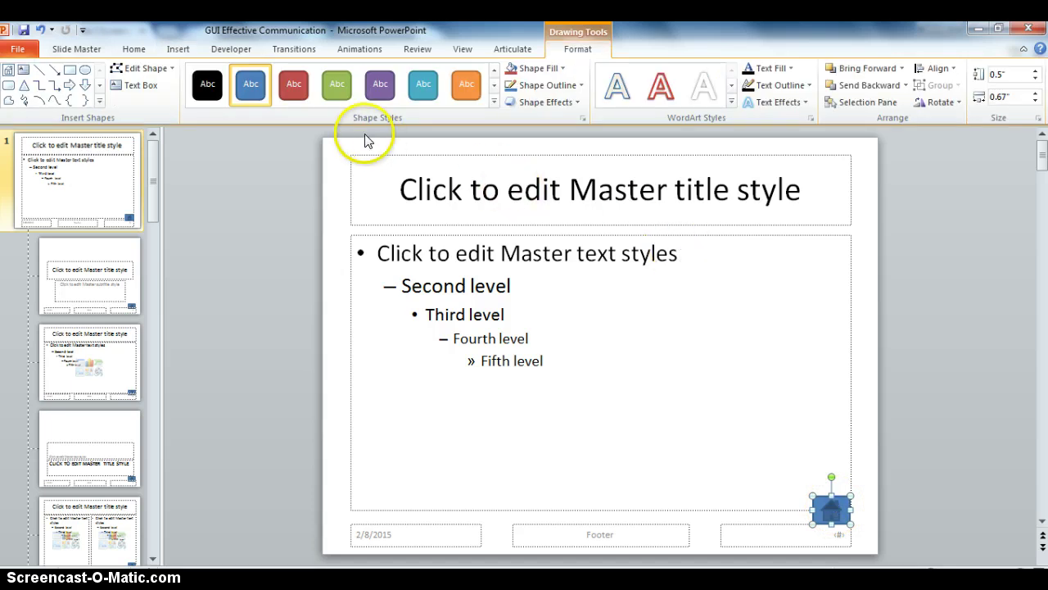
left_click(209, 85)
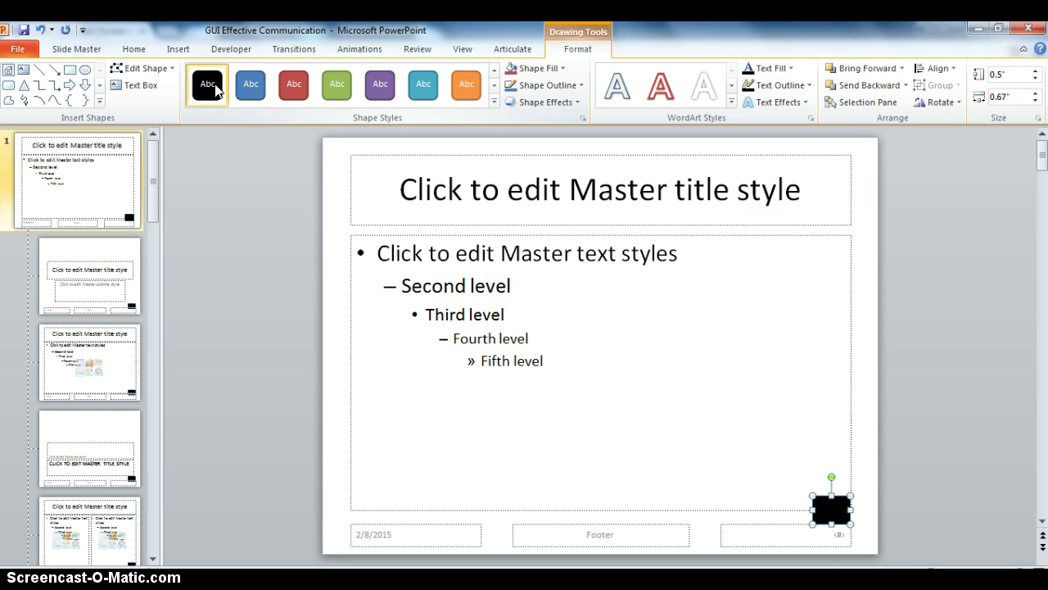
left_click(495, 102)
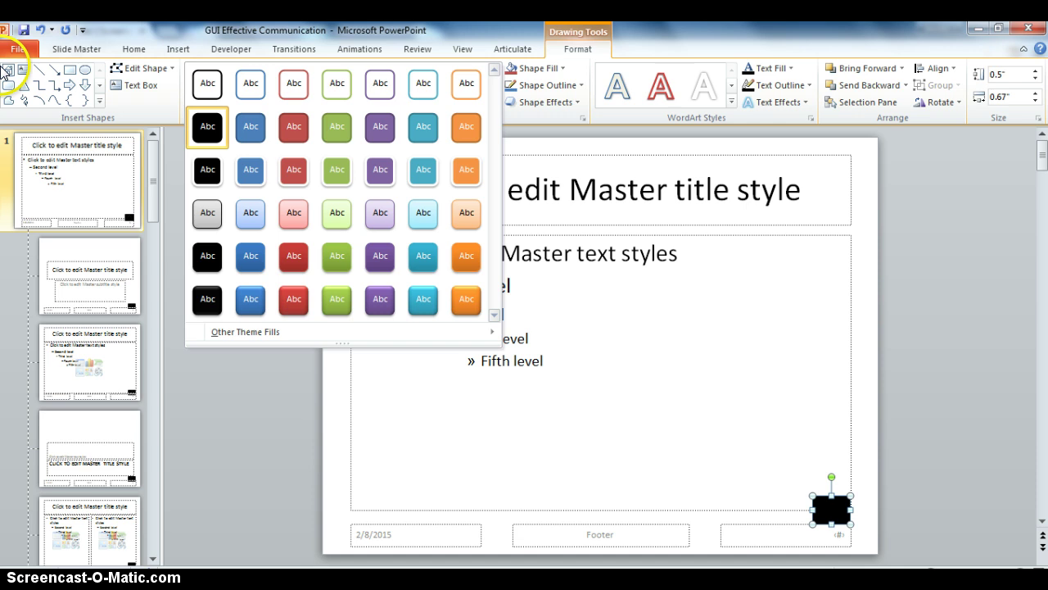
left_click(41, 31)
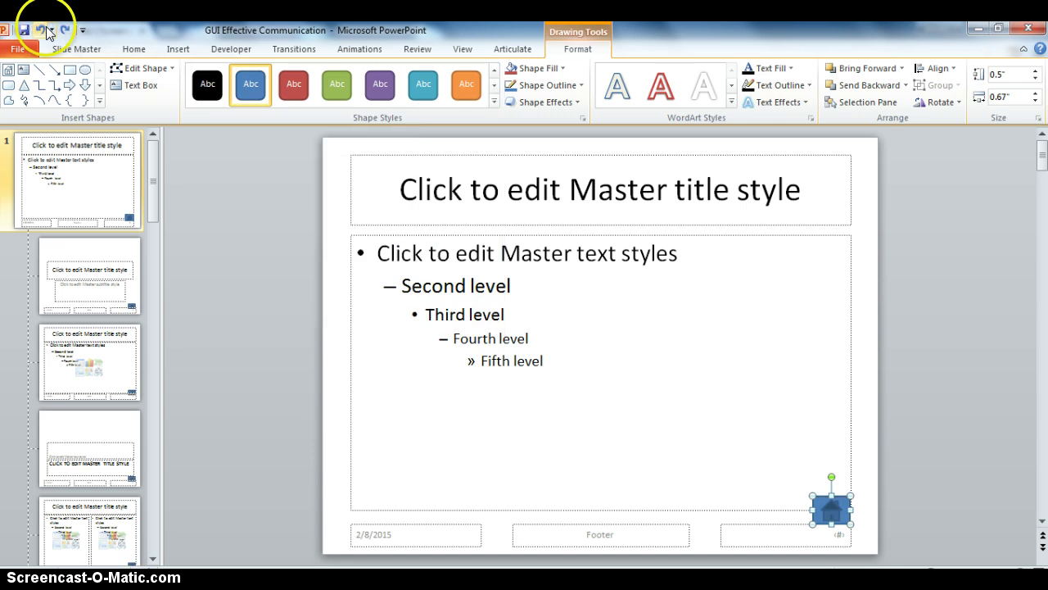
left_click(562, 69)
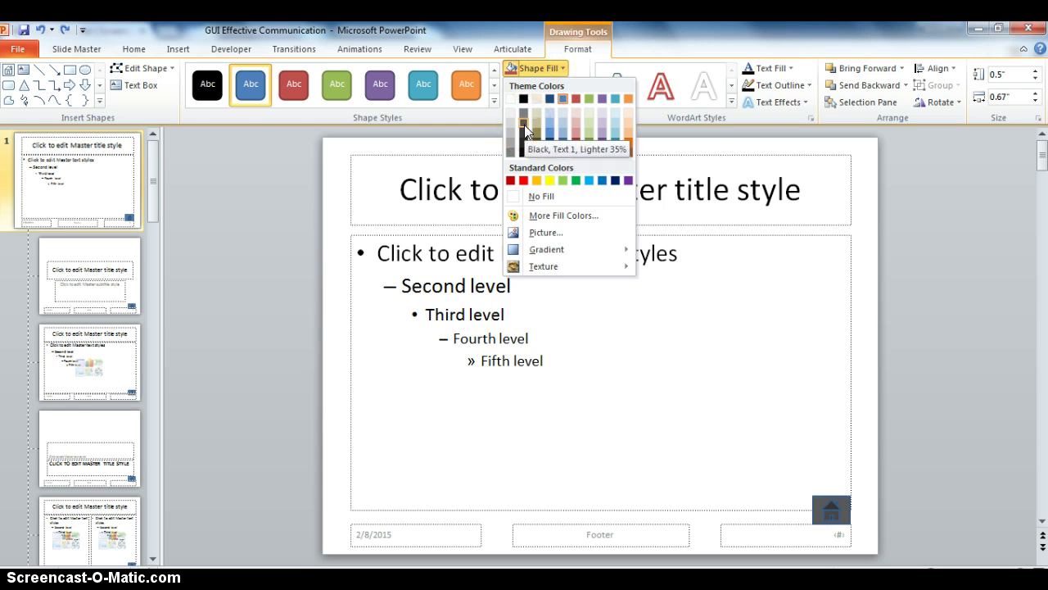
left_click(524, 99)
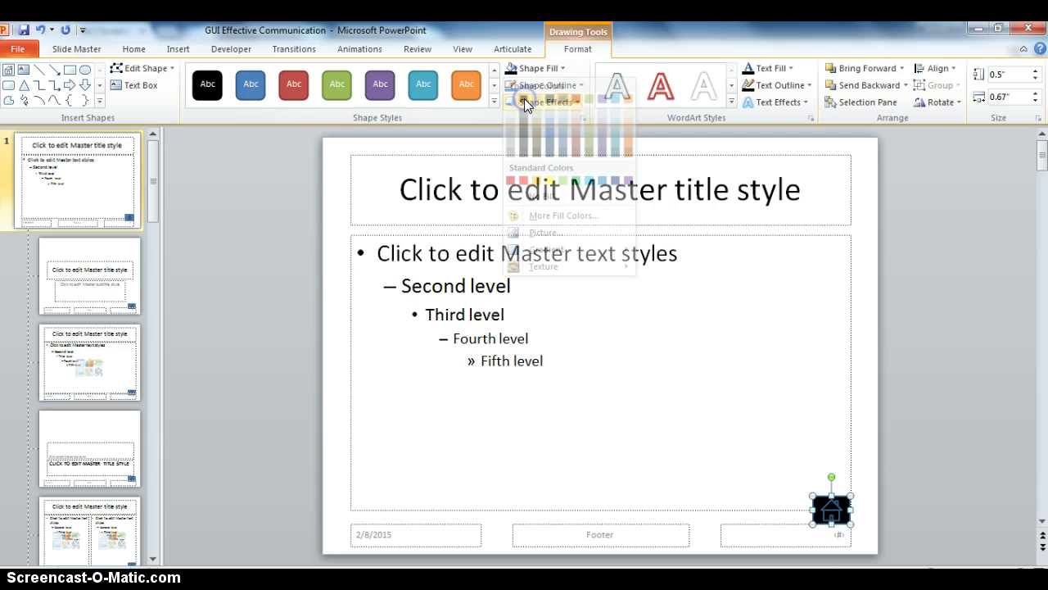
left_click(798, 402)
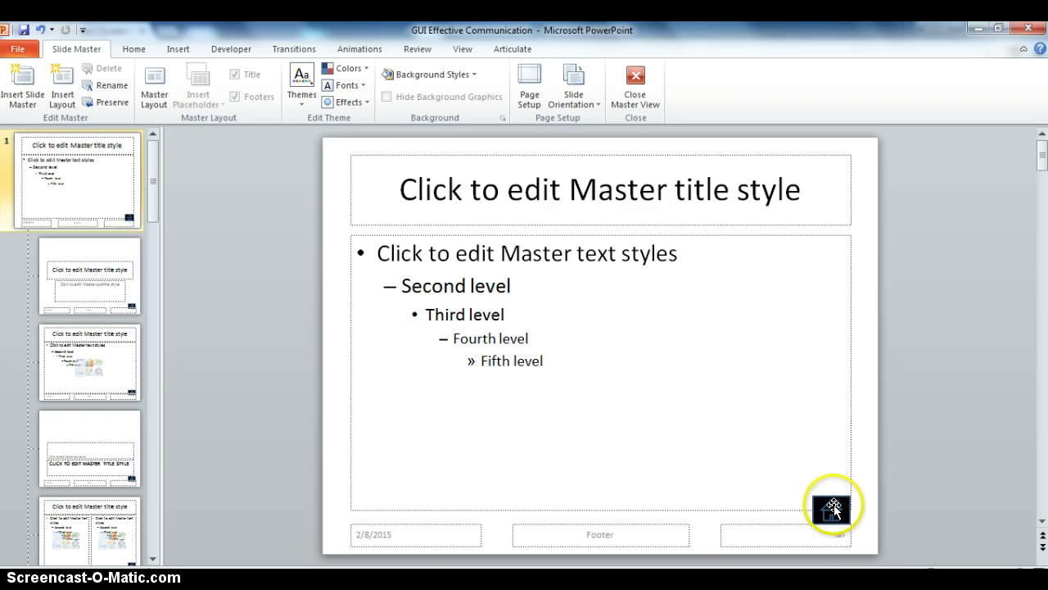
Step: Draw a Back action button near the lower right, linked to the Previous Slide
left_click(180, 51)
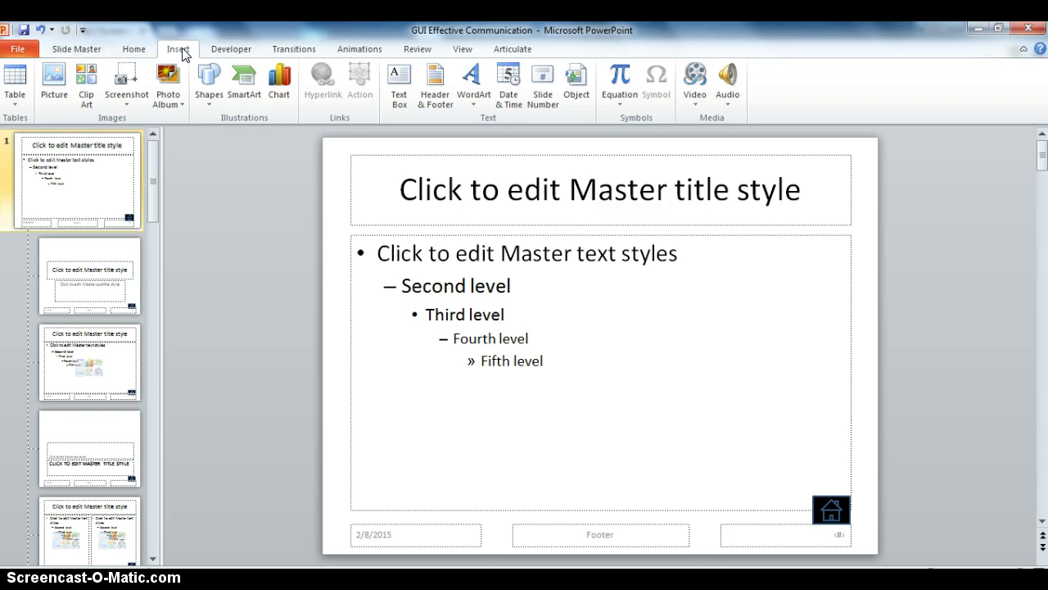
left_click(182, 51)
left_click(210, 104)
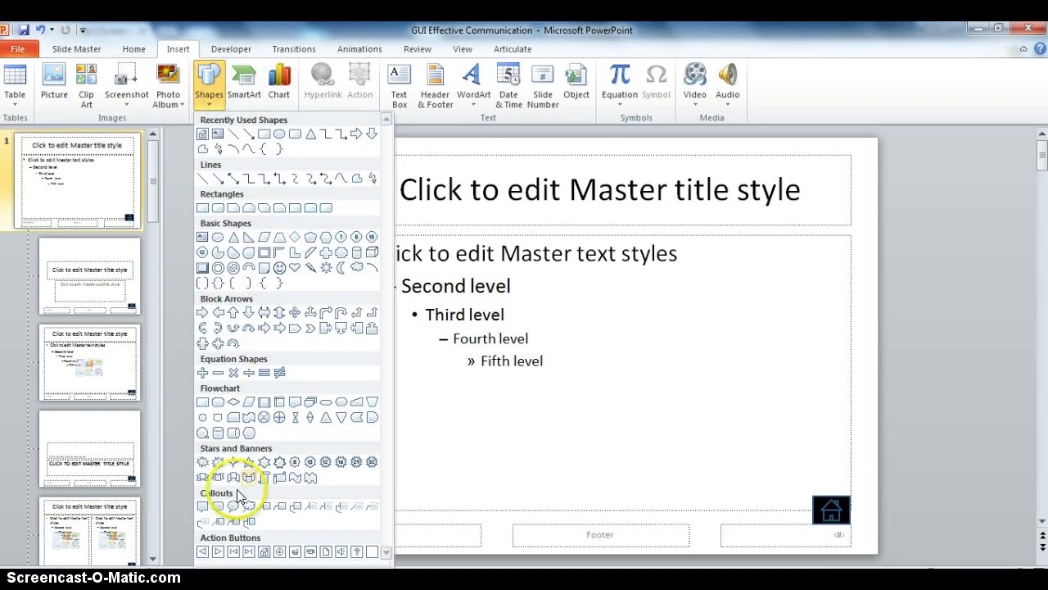
left_click(203, 554)
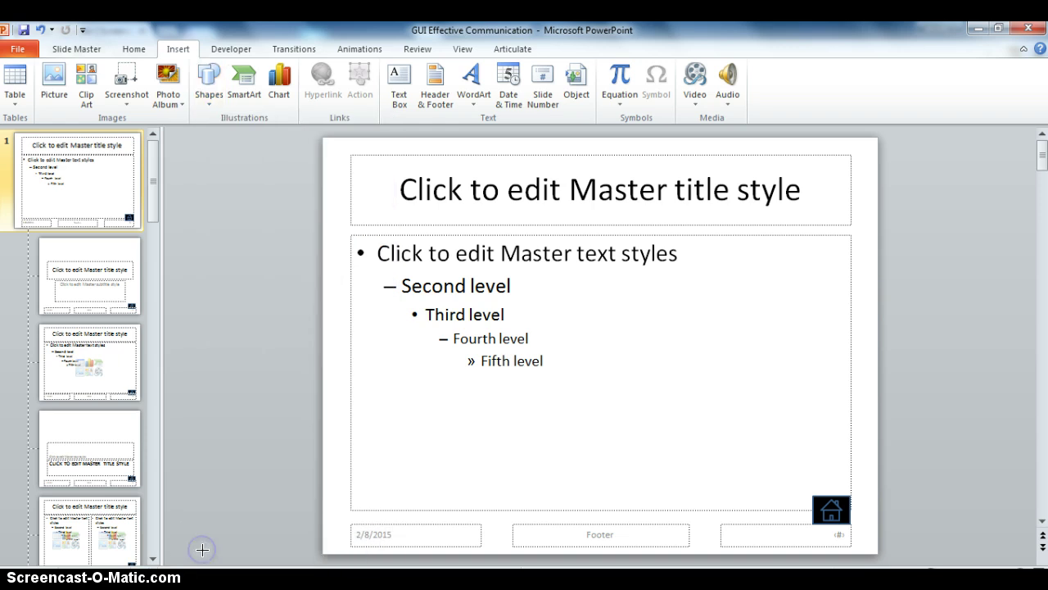
left_click_drag(683, 496, 720, 523)
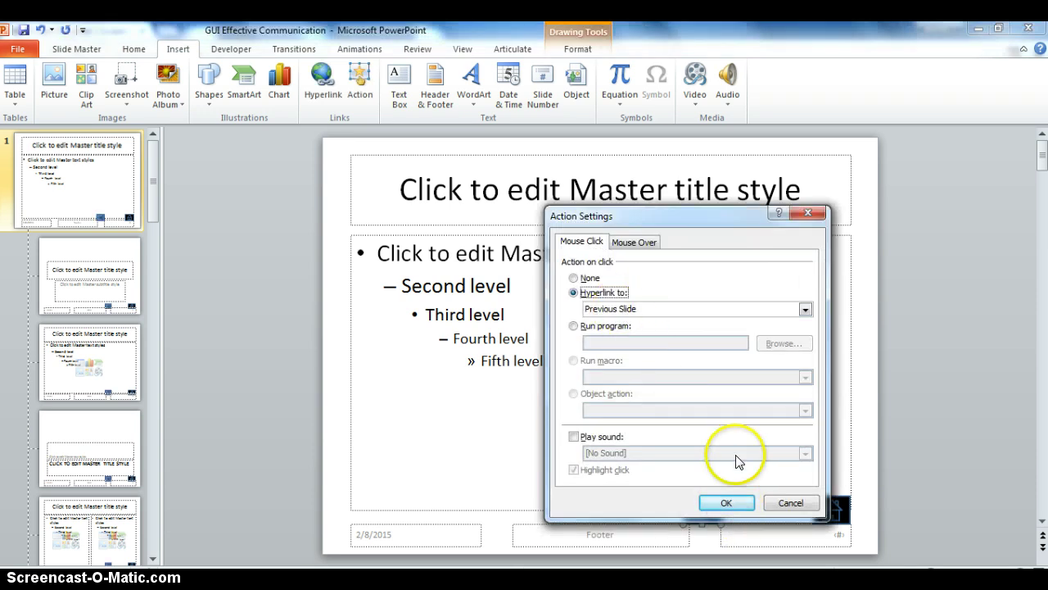
left_click(729, 503)
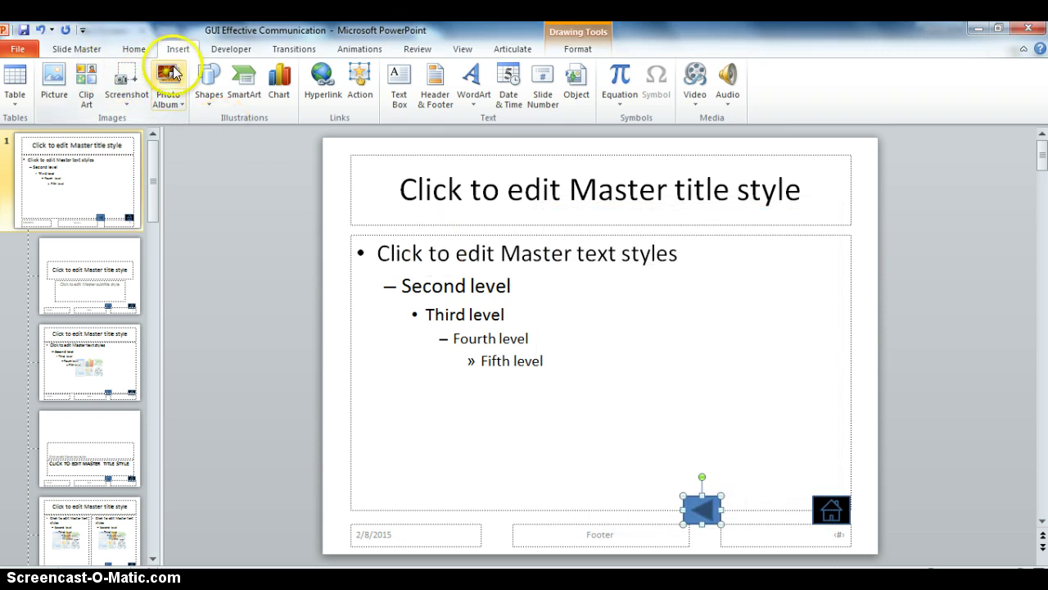
Step: Draw a Forward action button beside the back arrow, linked to the Next Slide
left_click(211, 100)
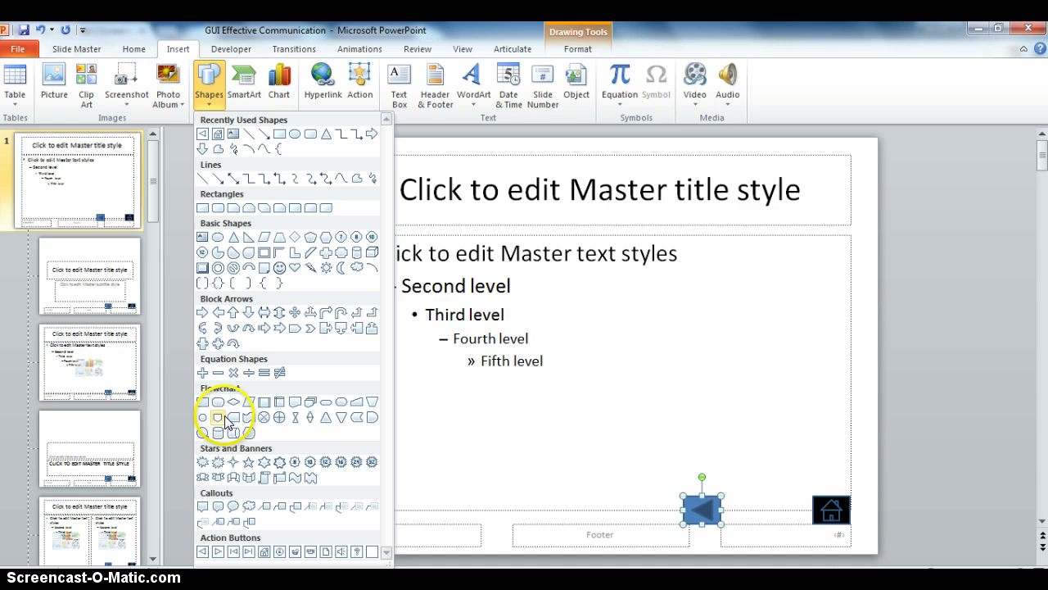
left_click(219, 554)
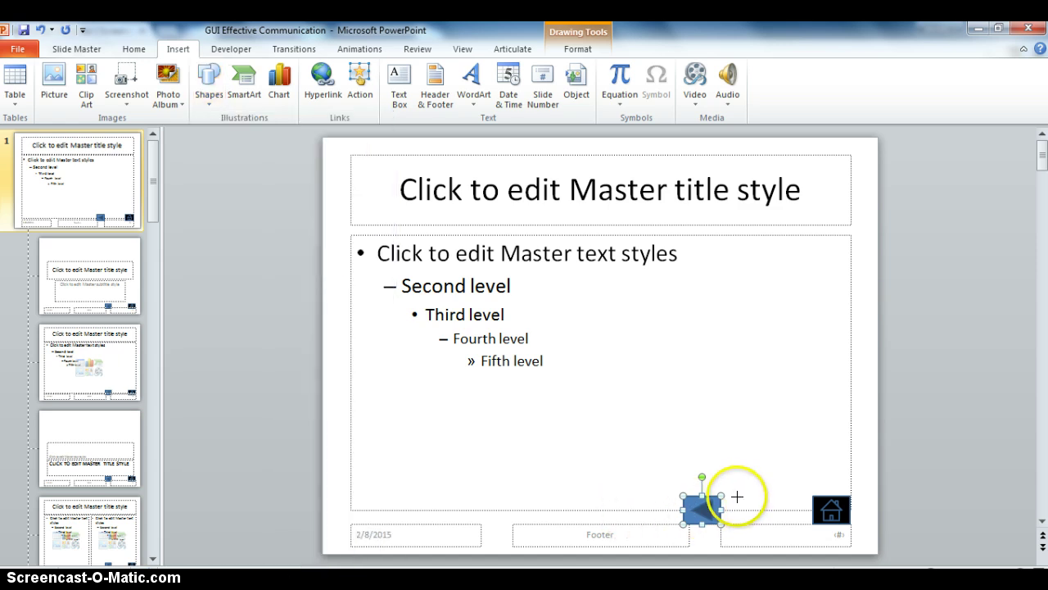
left_click_drag(737, 496, 768, 528)
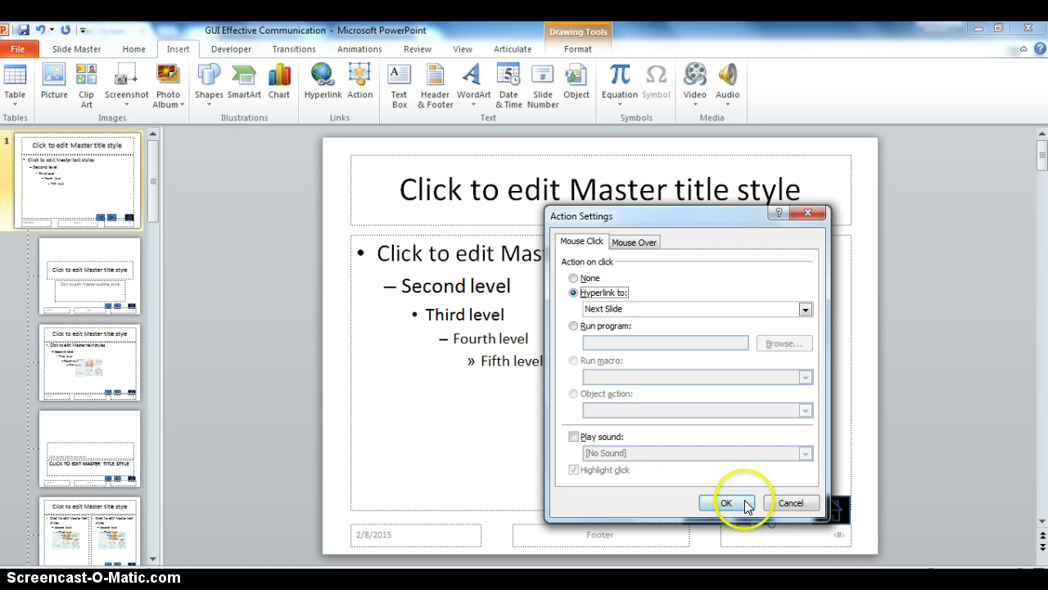
left_click(725, 503)
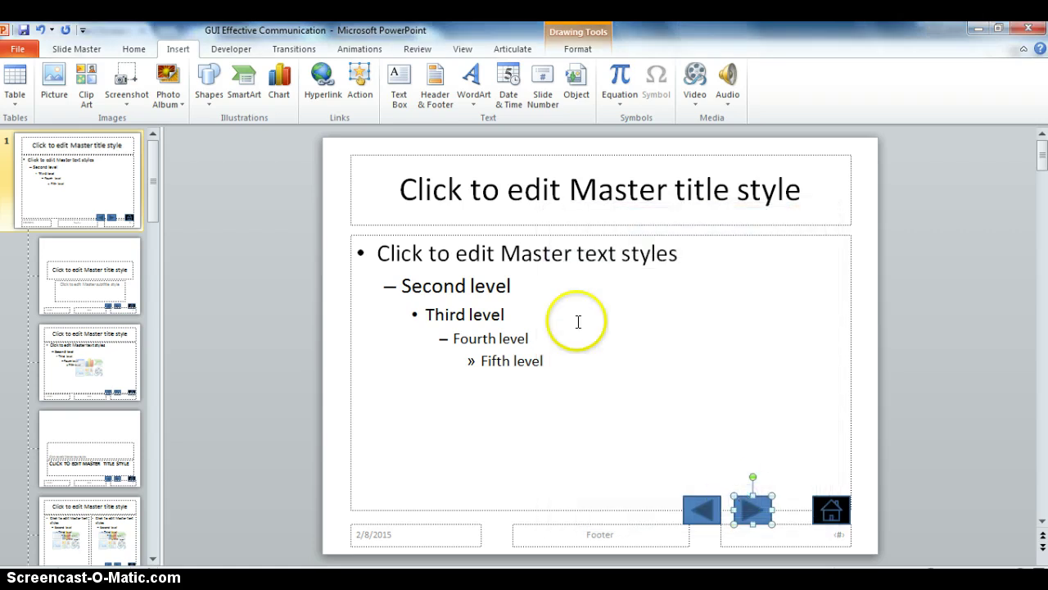
Step: Draw a blank Custom action button to the left of the back arrow button
left_click(184, 52)
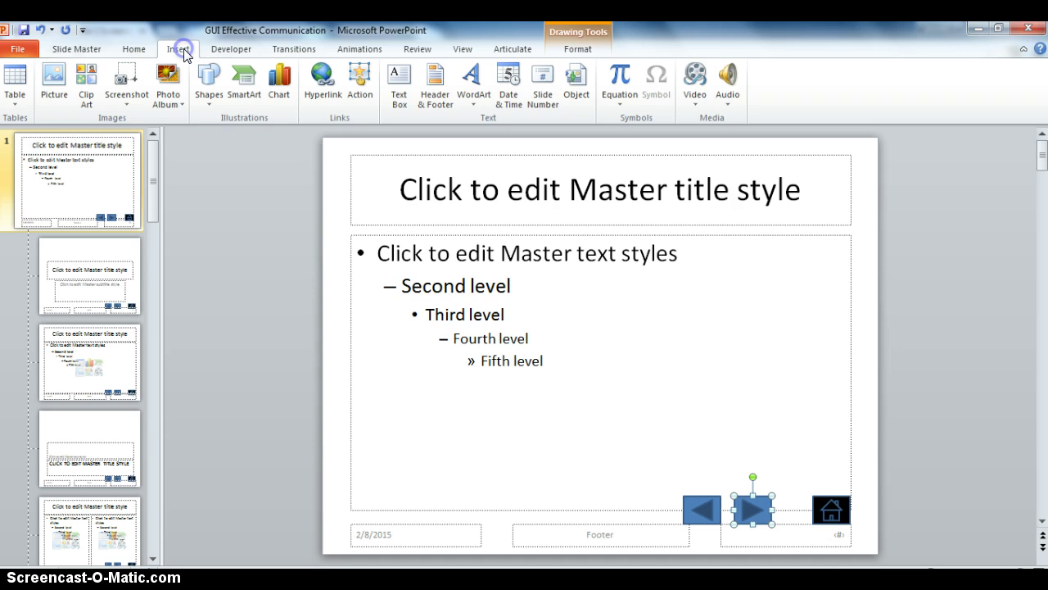
left_click(208, 102)
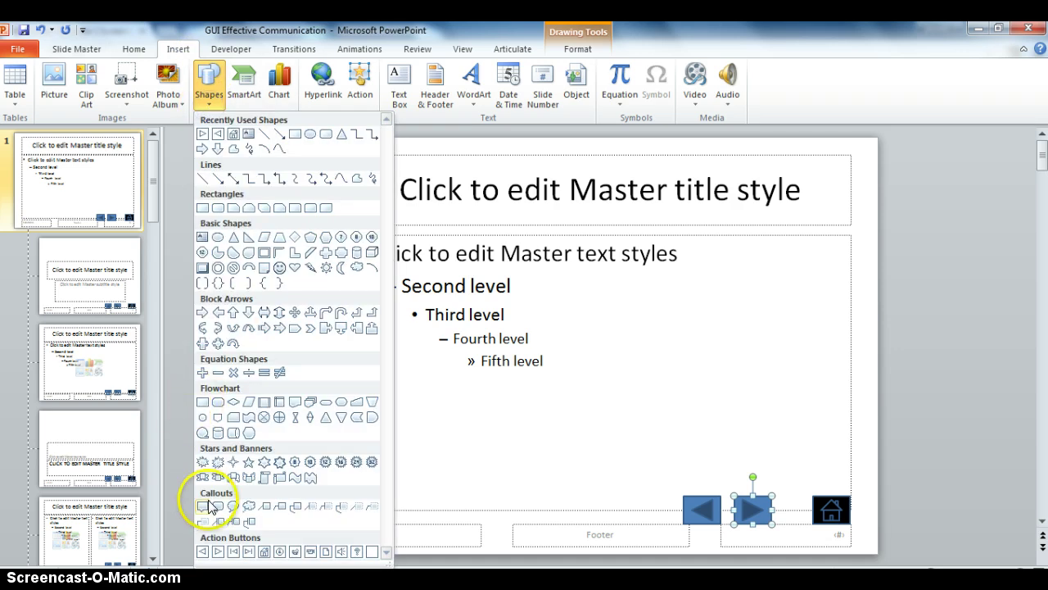
left_click(294, 553)
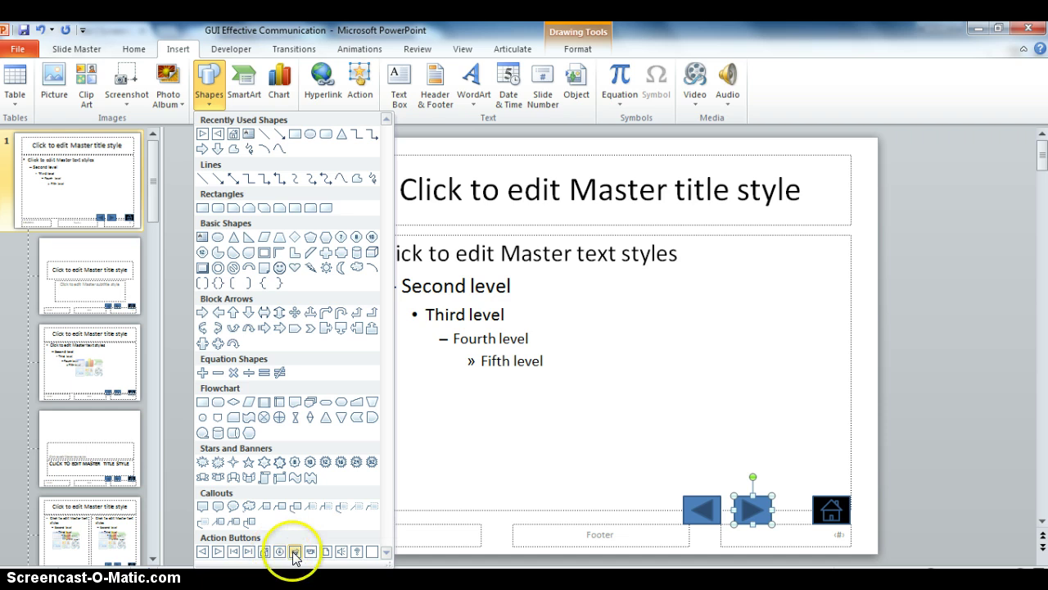
left_click(372, 555)
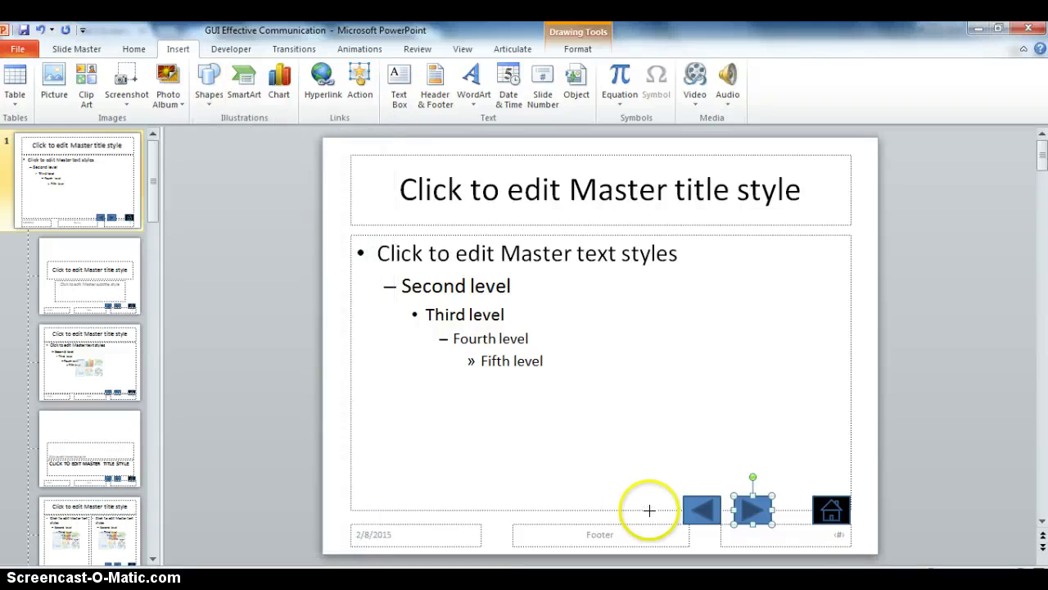
left_click_drag(608, 494, 648, 527)
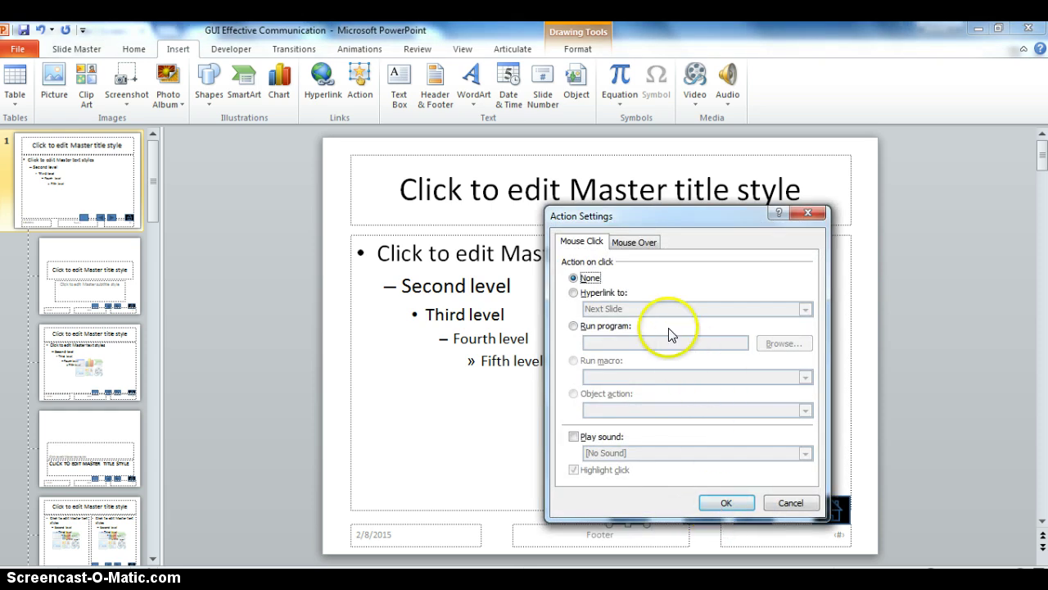
Step: Set the custom button's action to Hyperlink to End Show
left_click(575, 293)
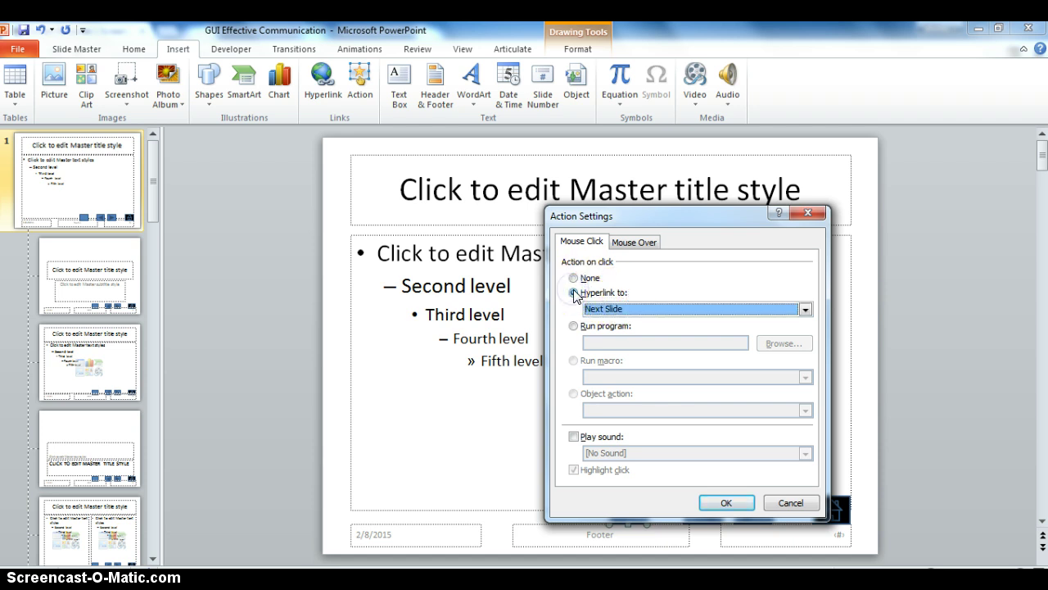
left_click(806, 309)
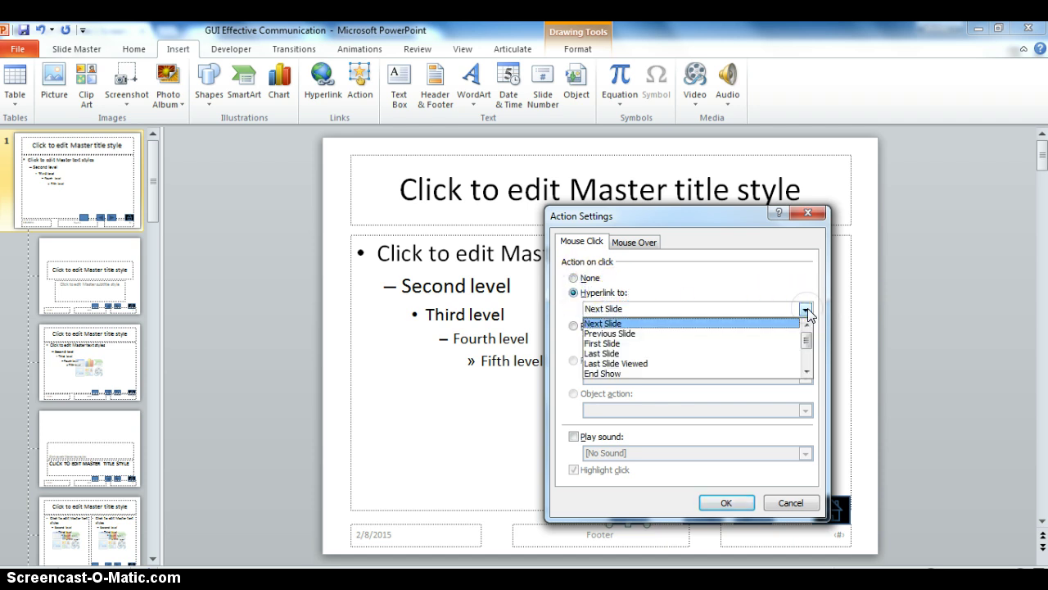
left_click(760, 374)
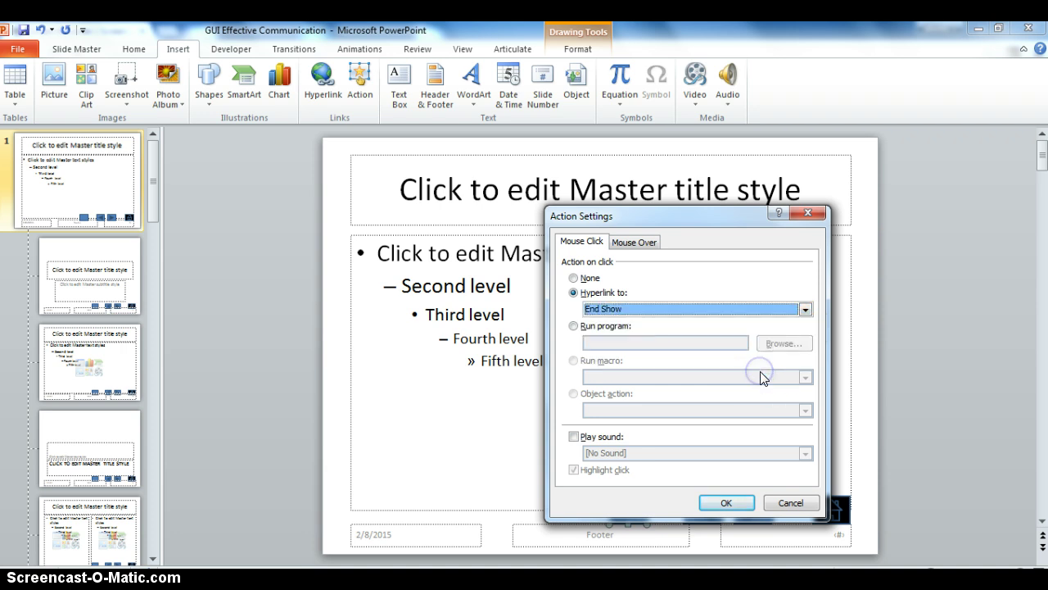
left_click(726, 501)
left_click(632, 516)
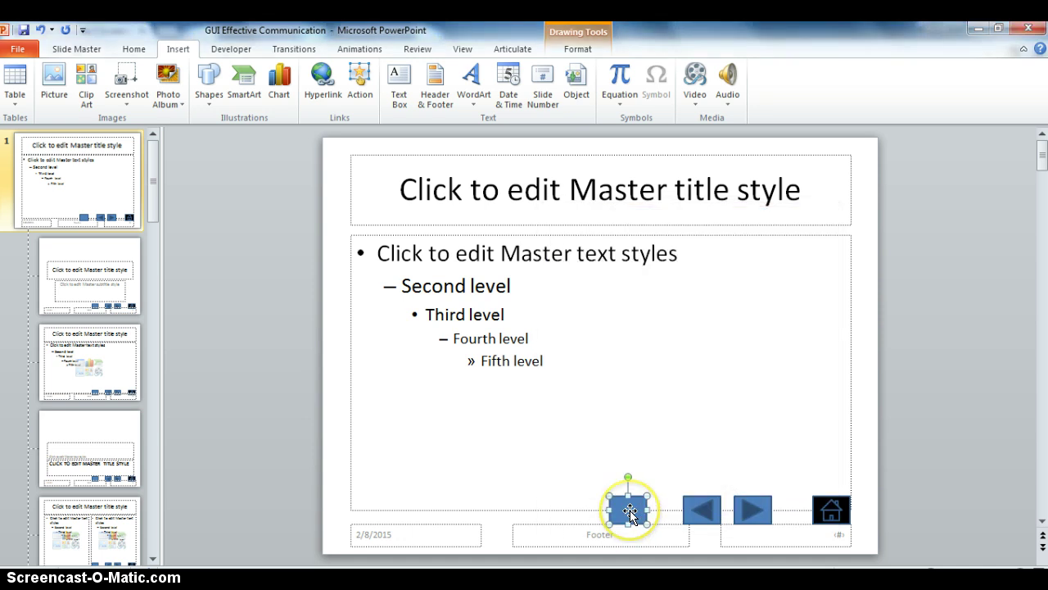
Step: Give the custom button the black shape style and type the label END SHOW
left_click(653, 527)
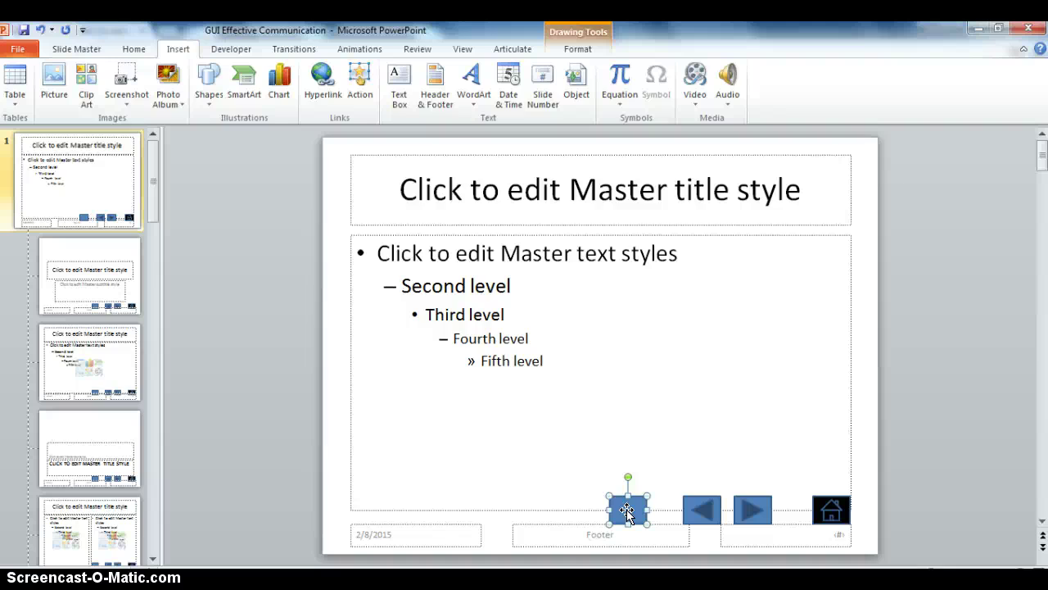
double_click(626, 512)
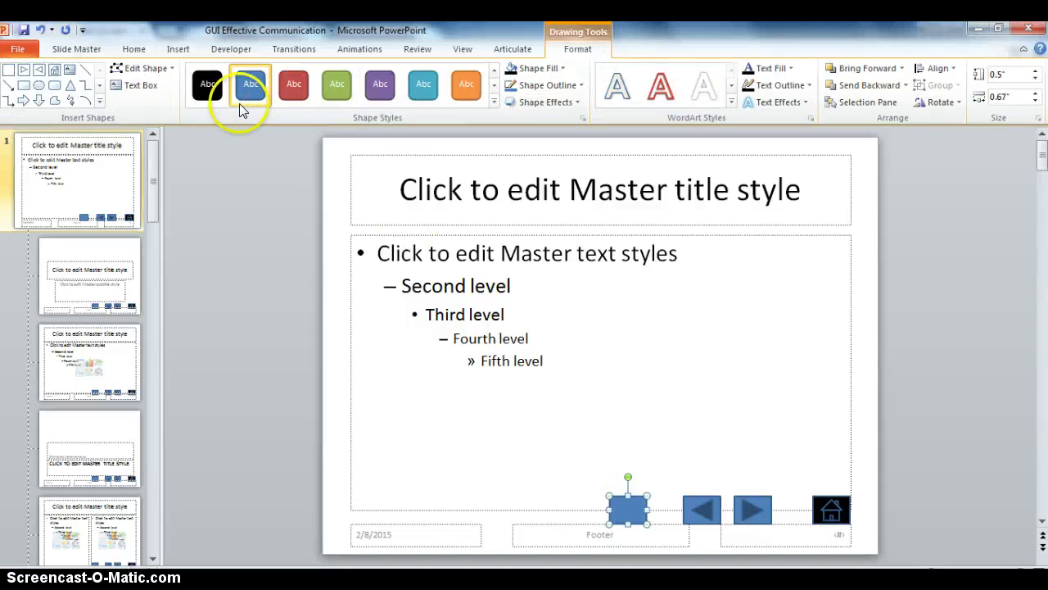
left_click(208, 87)
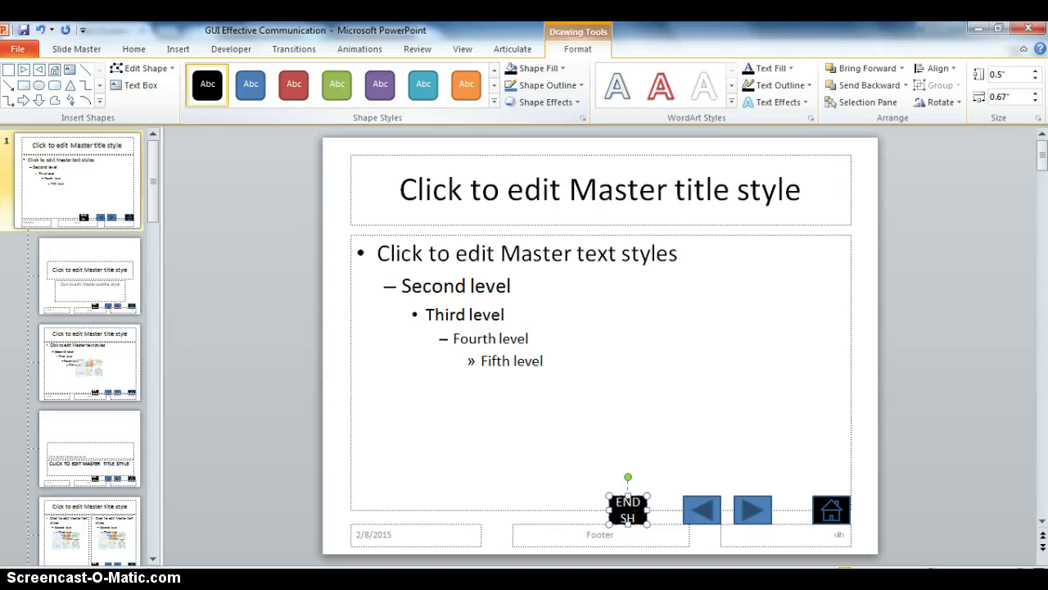
type("W")
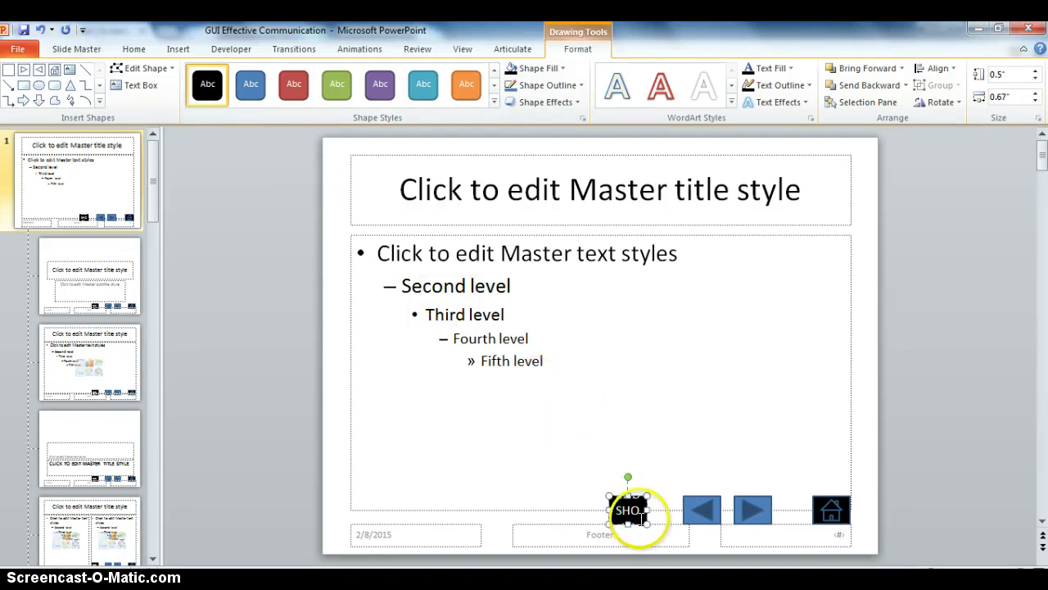
Step: Shrink the END SHOW label font down to 12 points so it fits
left_click_drag(635, 524, 611, 487)
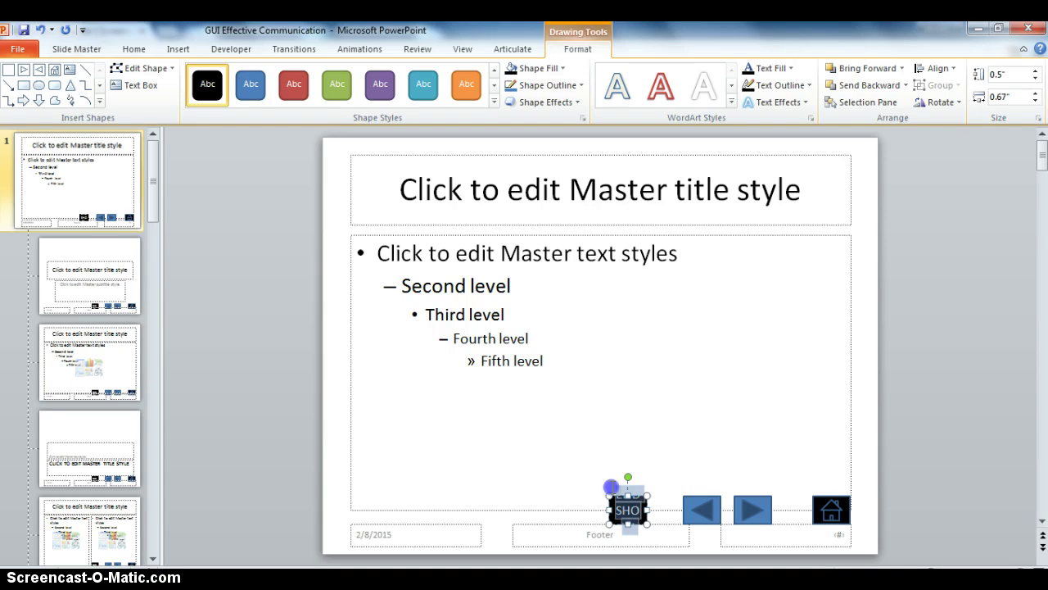
left_click(129, 50)
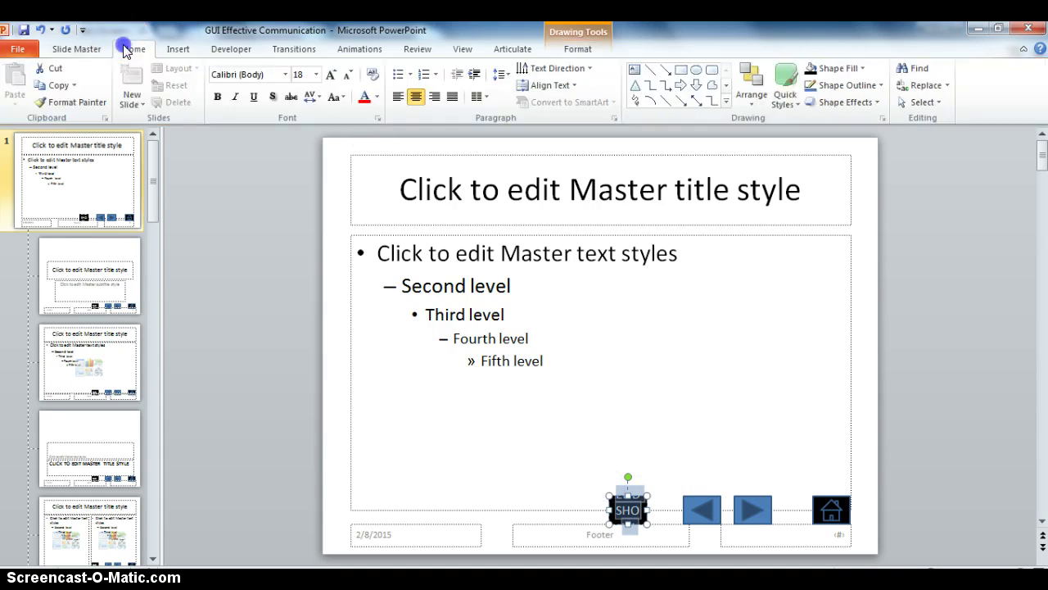
left_click(347, 77)
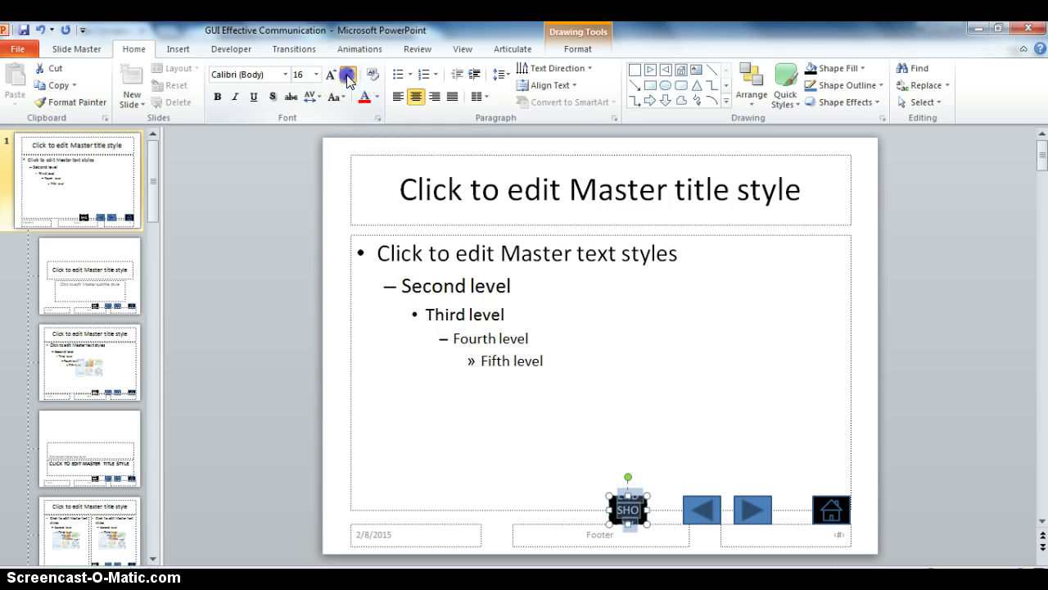
left_click(347, 77)
left_click(347, 78)
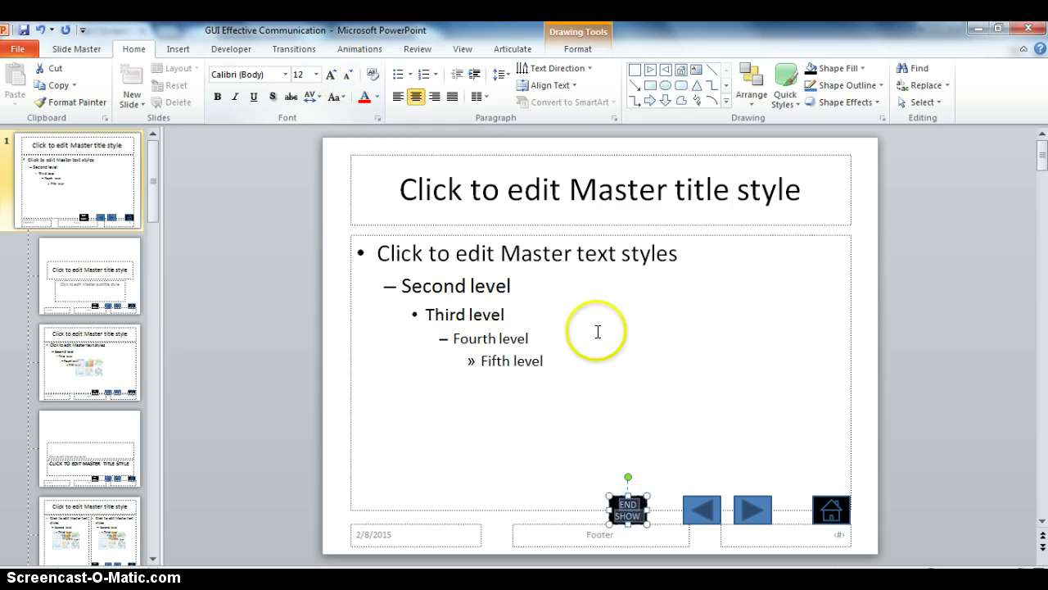
Step: Turn on gridlines over the slide master
left_click(736, 448)
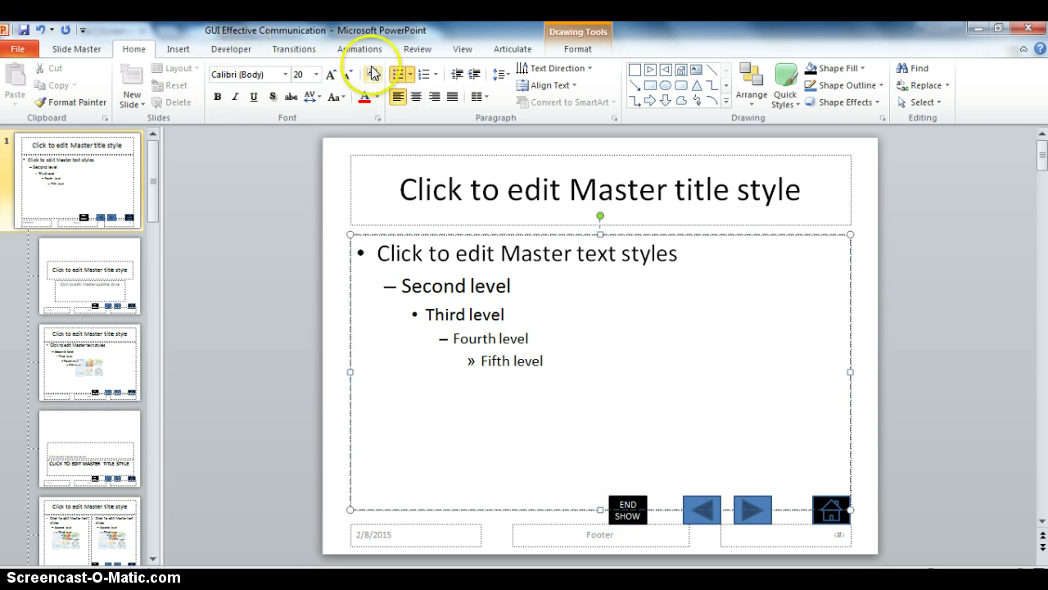
left_click(465, 49)
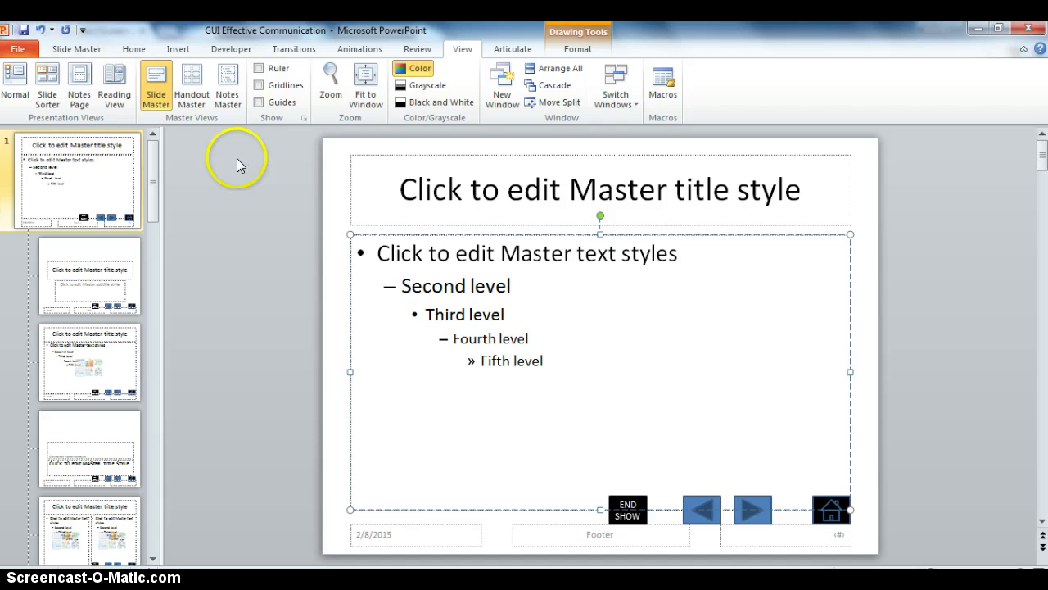
left_click(259, 86)
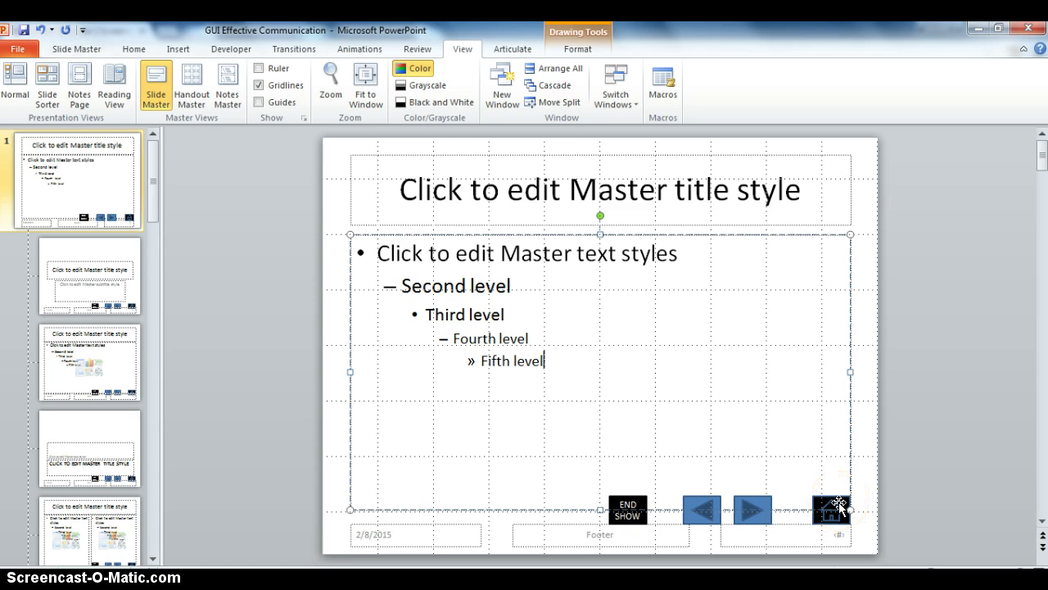
Step: Move Home beside the forward arrow and END SHOW to the lower-right corner
left_click_drag(839, 504, 804, 501)
left_click(643, 506)
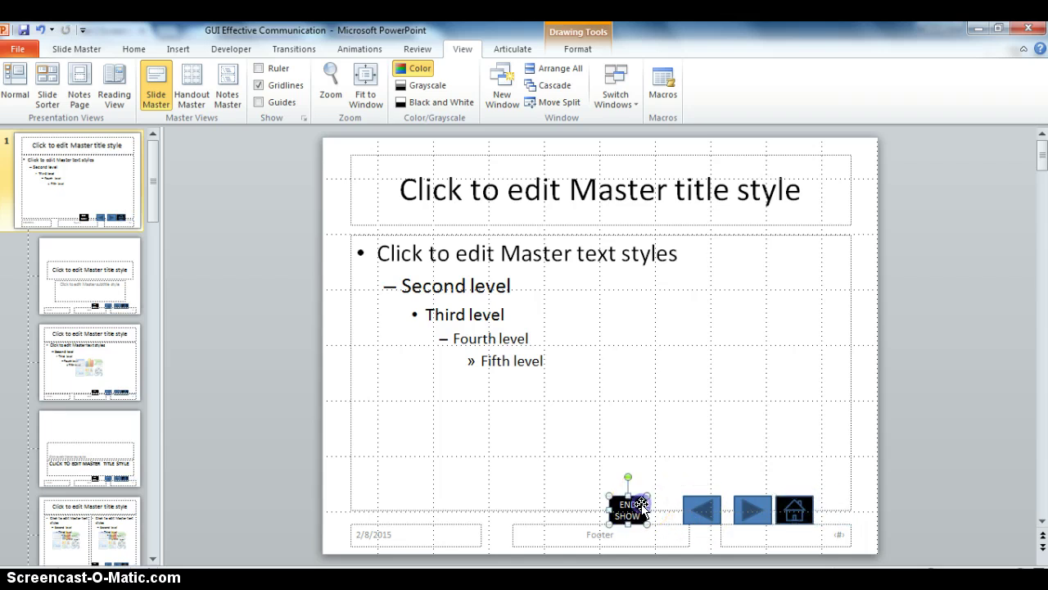
left_click_drag(778, 482, 853, 502)
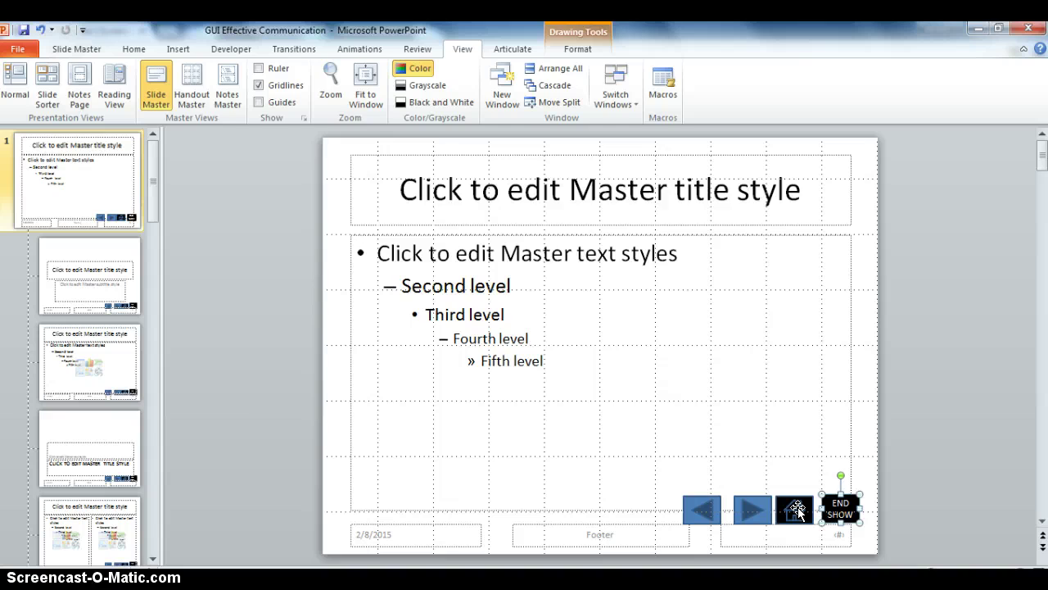
Step: Give the back-arrow button a black fill and a white outline
double_click(763, 509)
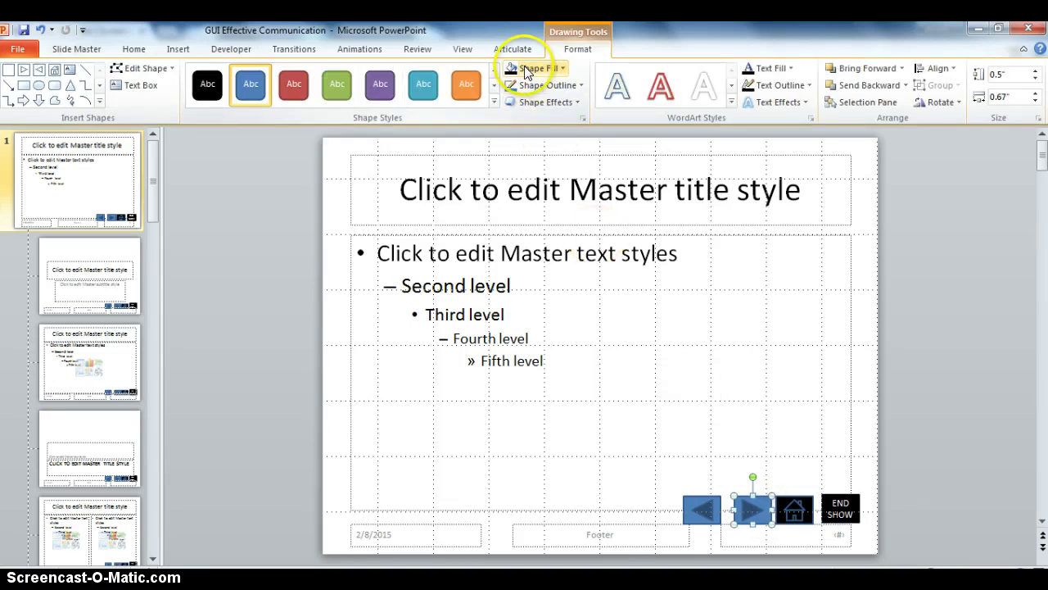
left_click(702, 504)
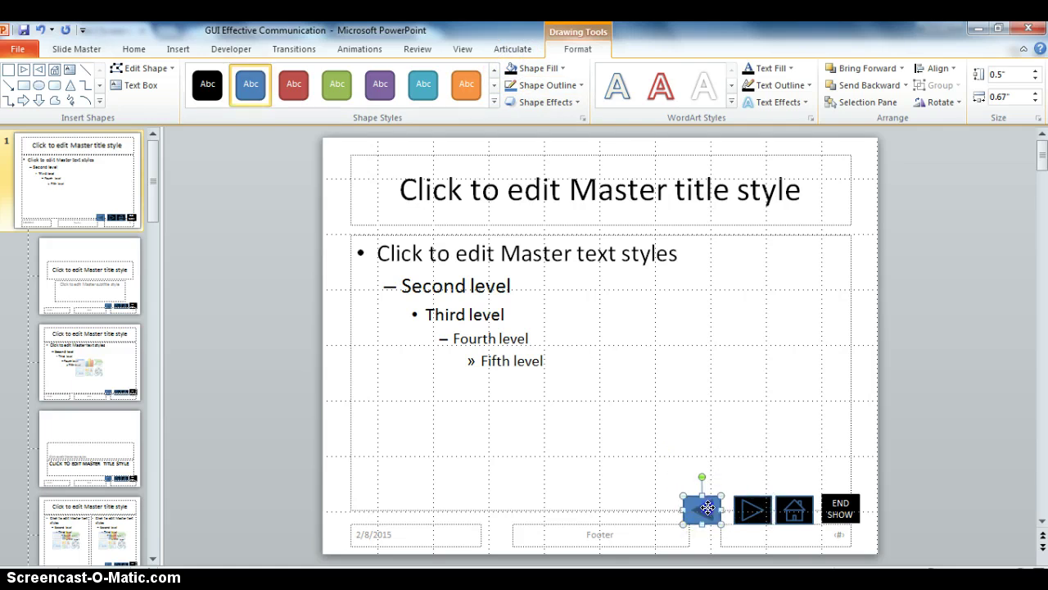
left_click(510, 70)
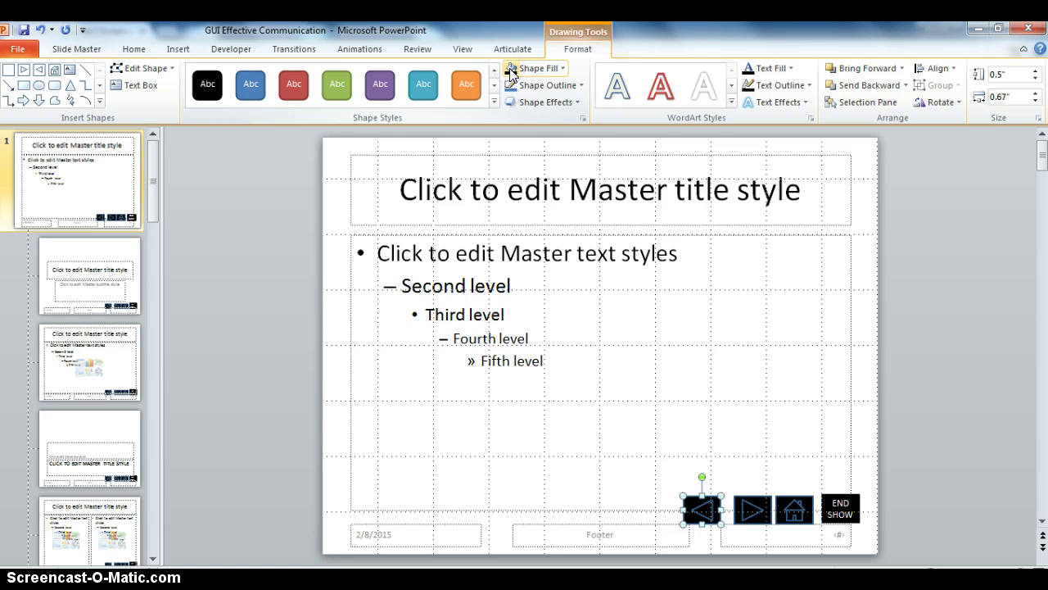
left_click(580, 87)
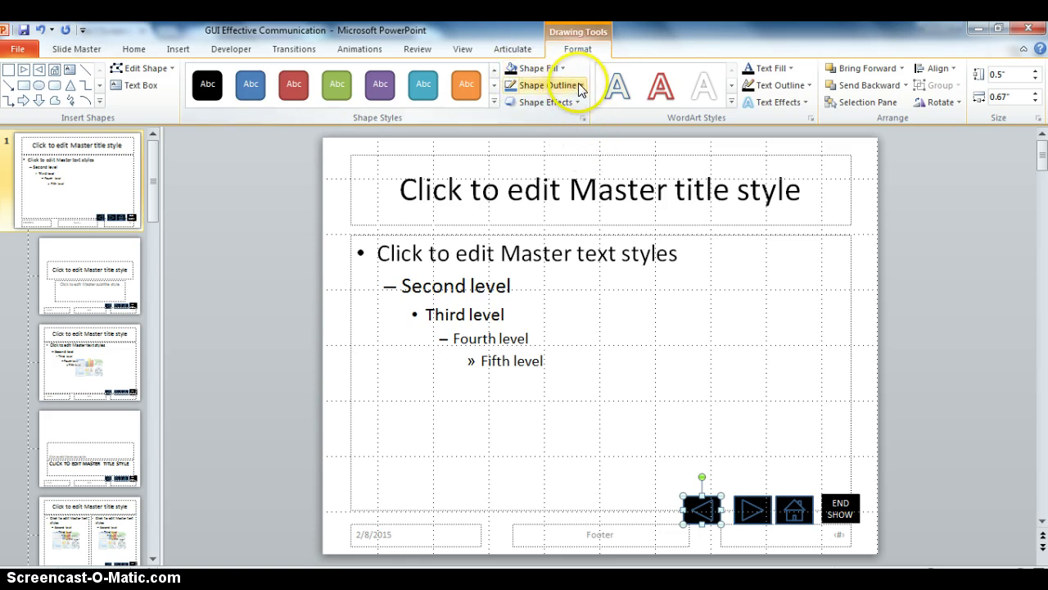
left_click(580, 87)
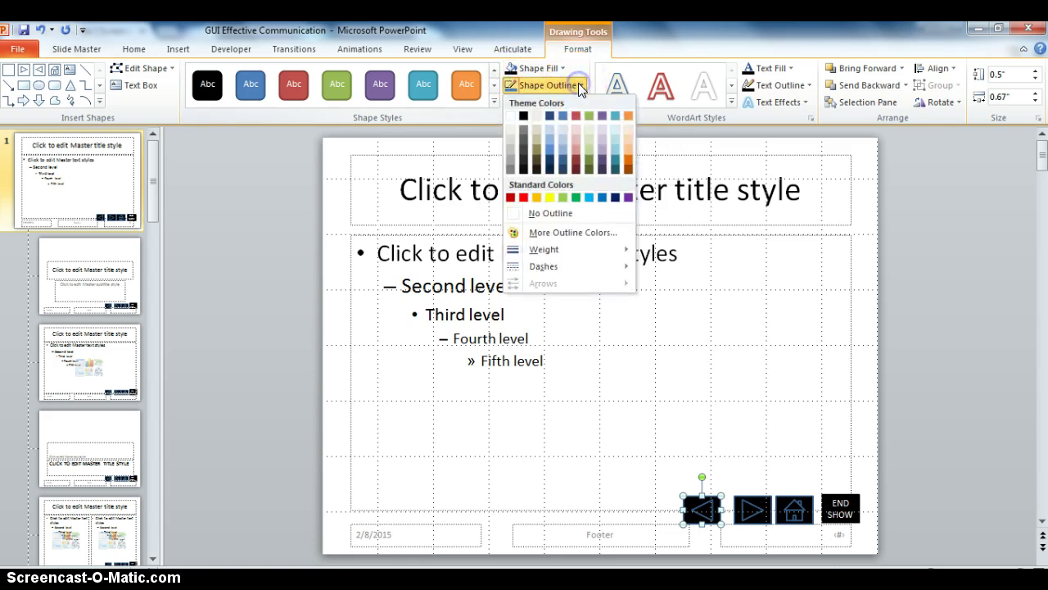
left_click(508, 121)
Step: Give the forward-arrow and Home buttons white outlines as well
left_click(752, 506)
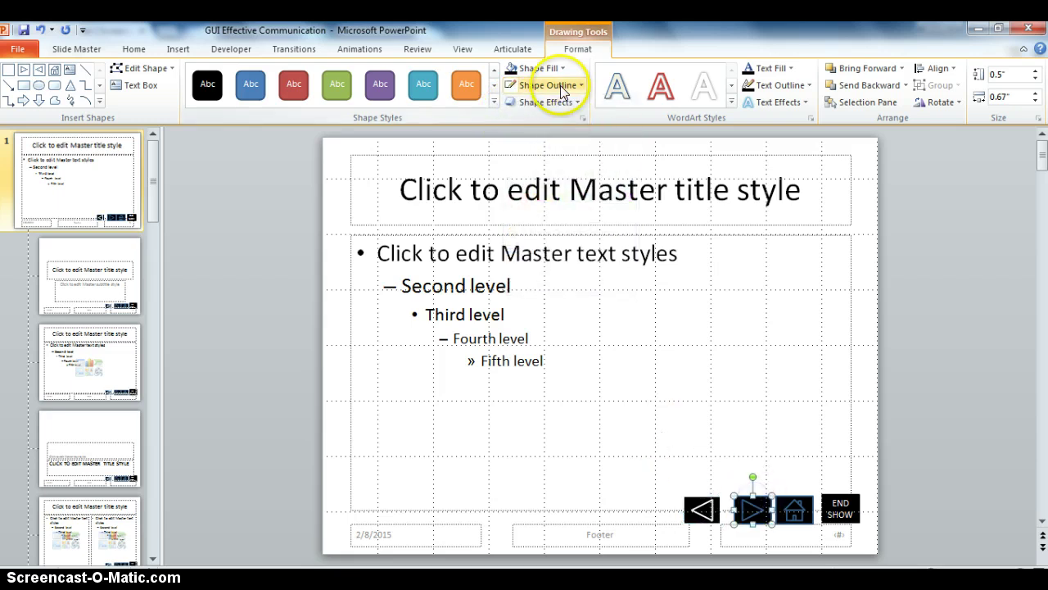
left_click(511, 85)
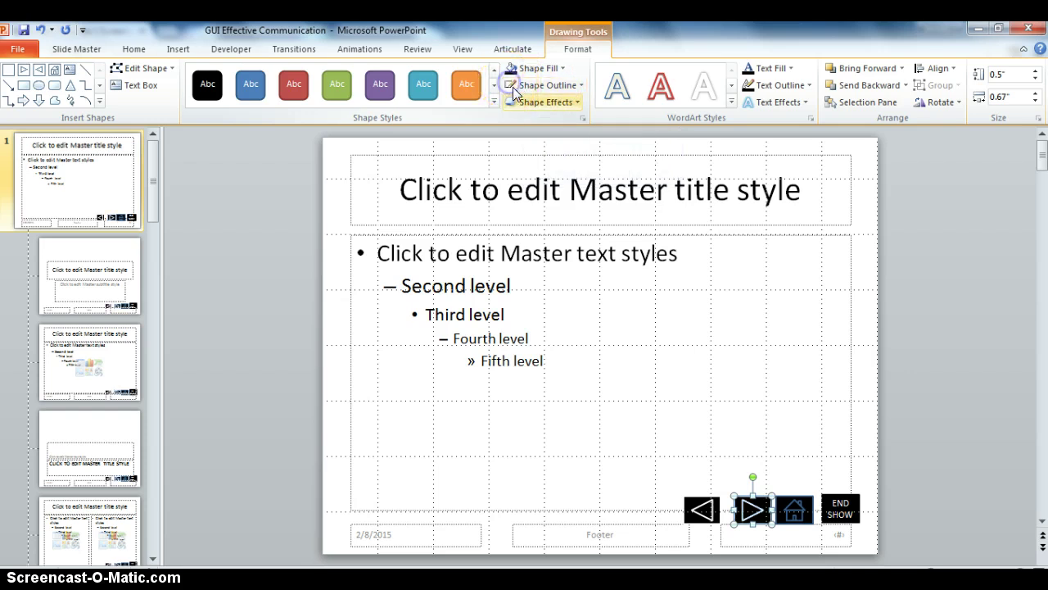
left_click(796, 508)
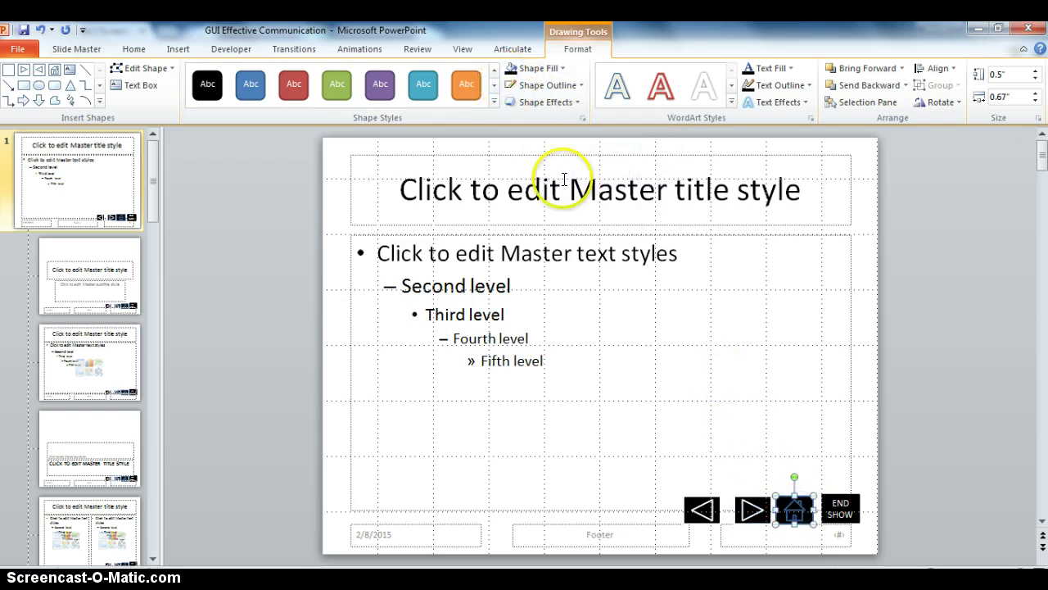
left_click(512, 86)
Step: Nudge the back-arrow button and move END SHOW left so the four master buttons sit evenly spaced
left_click(753, 398)
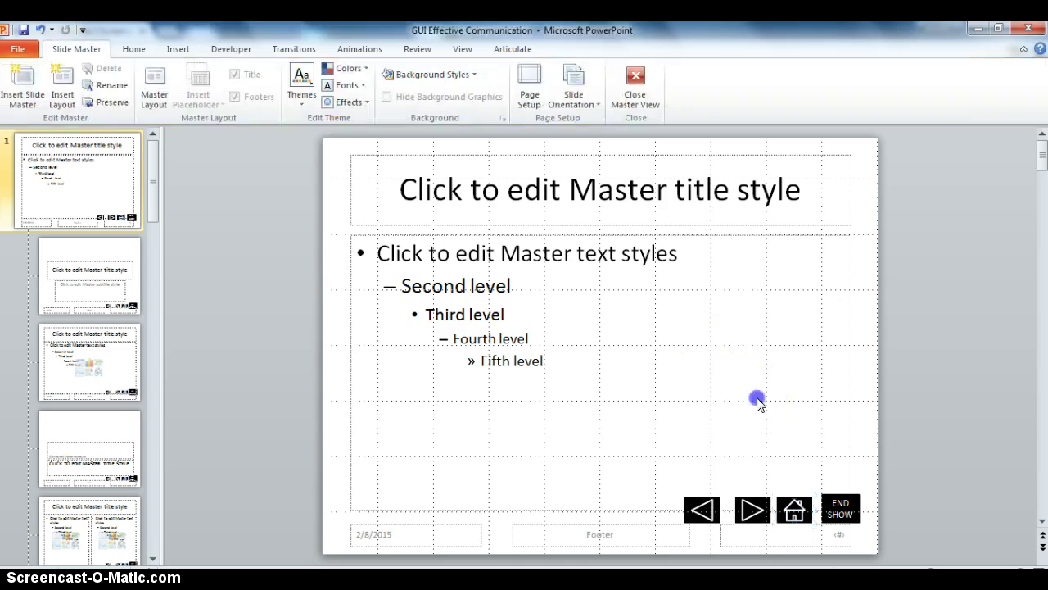
left_click(710, 508)
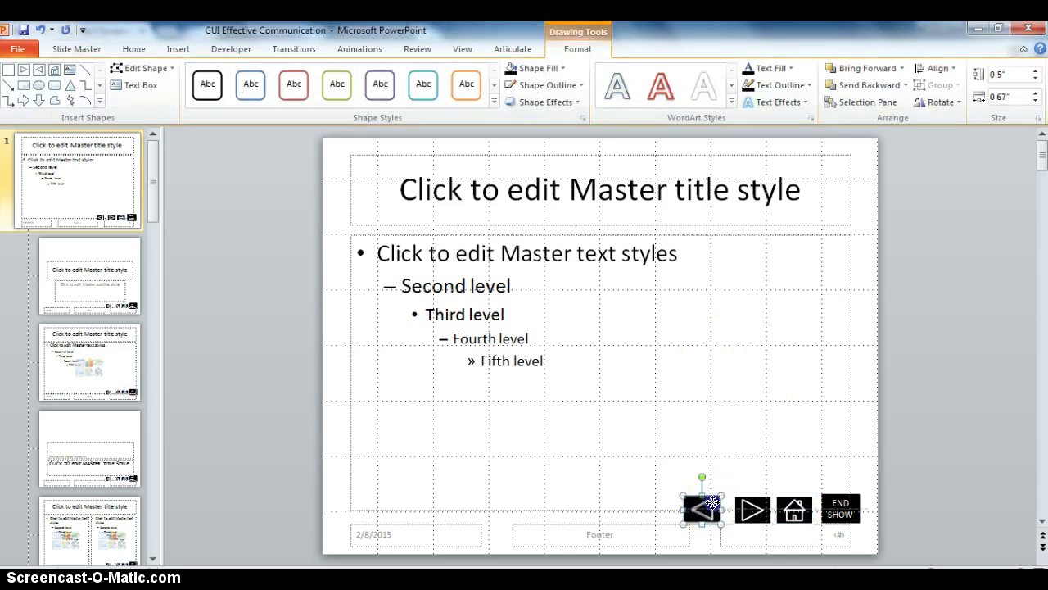
left_click_drag(718, 505, 720, 504)
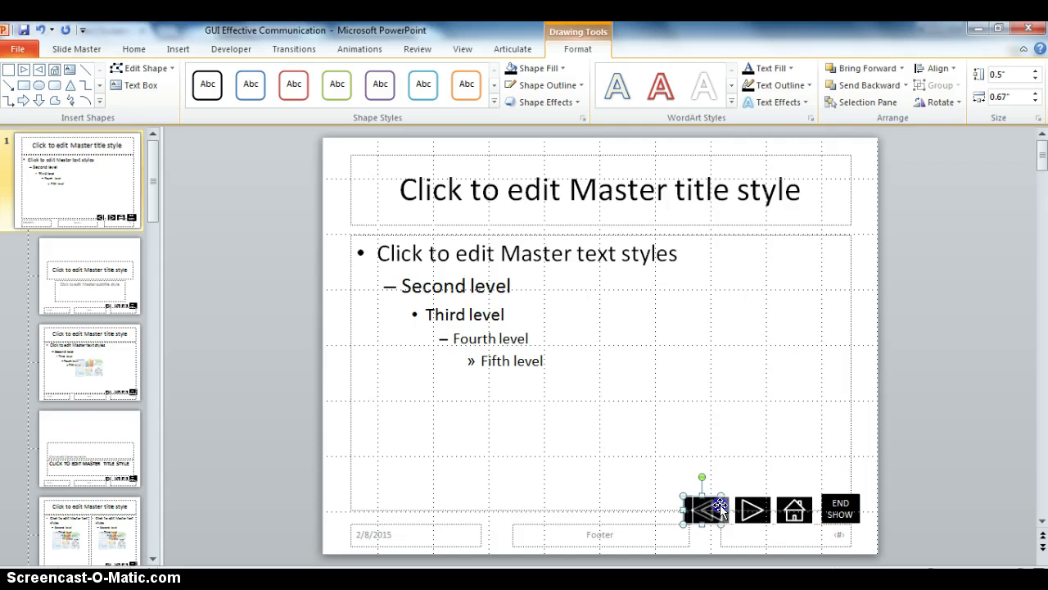
left_click(805, 448)
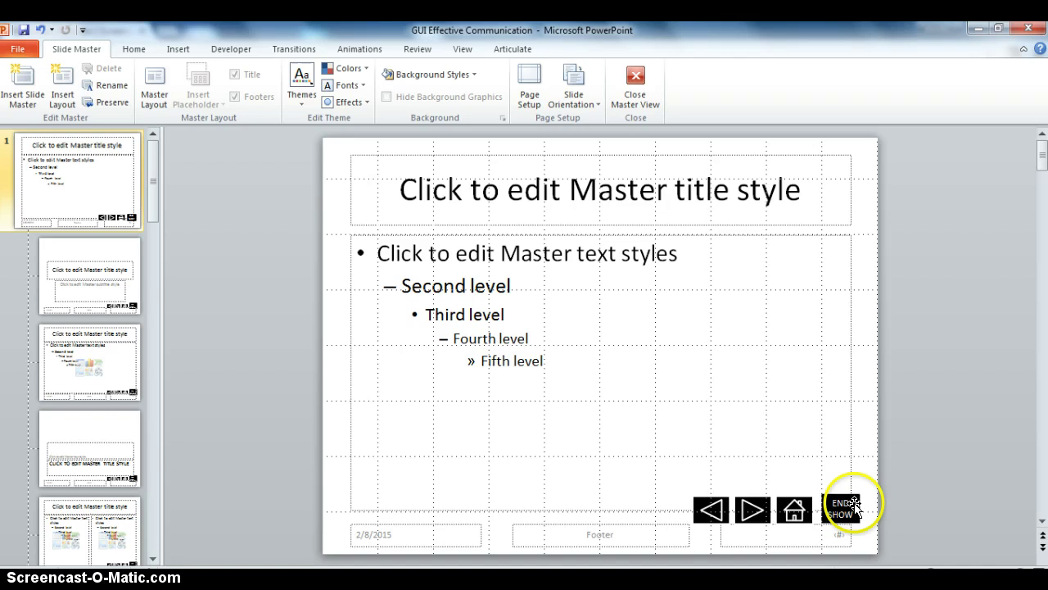
mouse_move(854, 508)
left_mouse_down()
mouse_move(808, 510)
mouse_move(816, 508)
left_mouse_up()
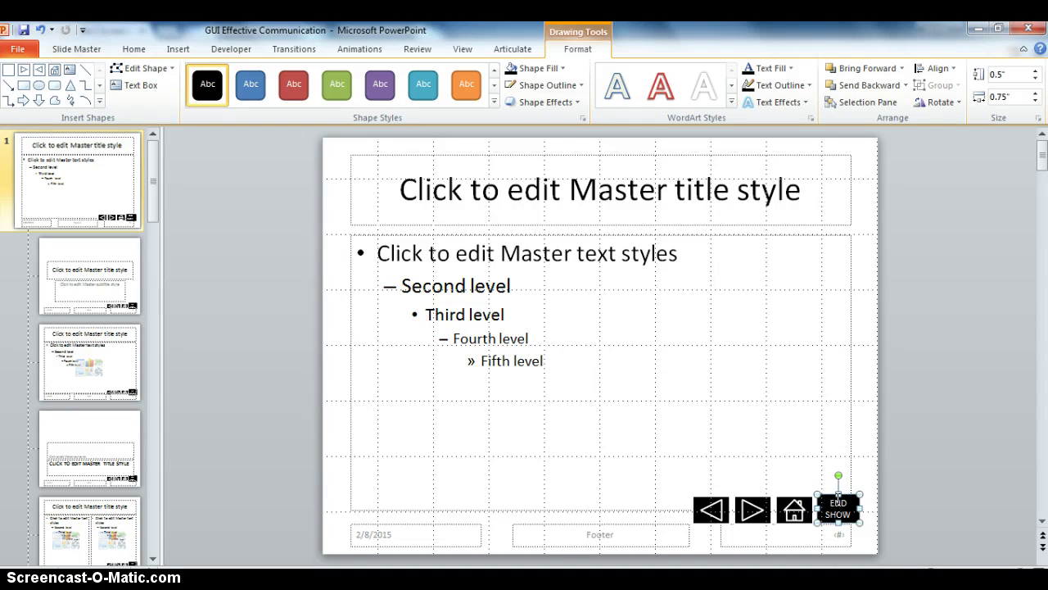
left_click(845, 426)
left_click(867, 438)
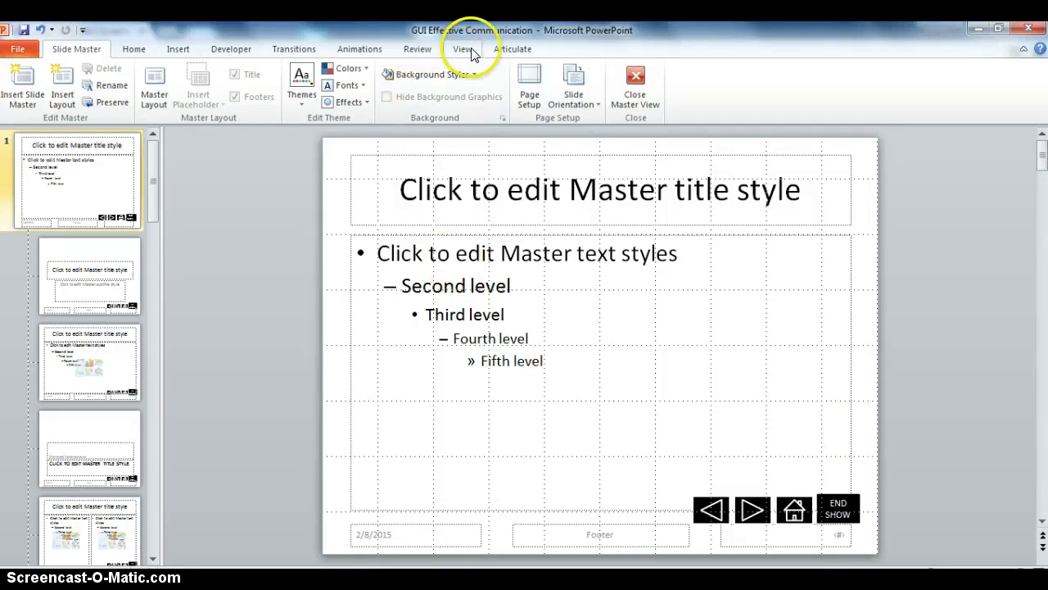
Step: Leave Master View and test the forward-arrow and END SHOW buttons in a slide show from the start
left_click(638, 75)
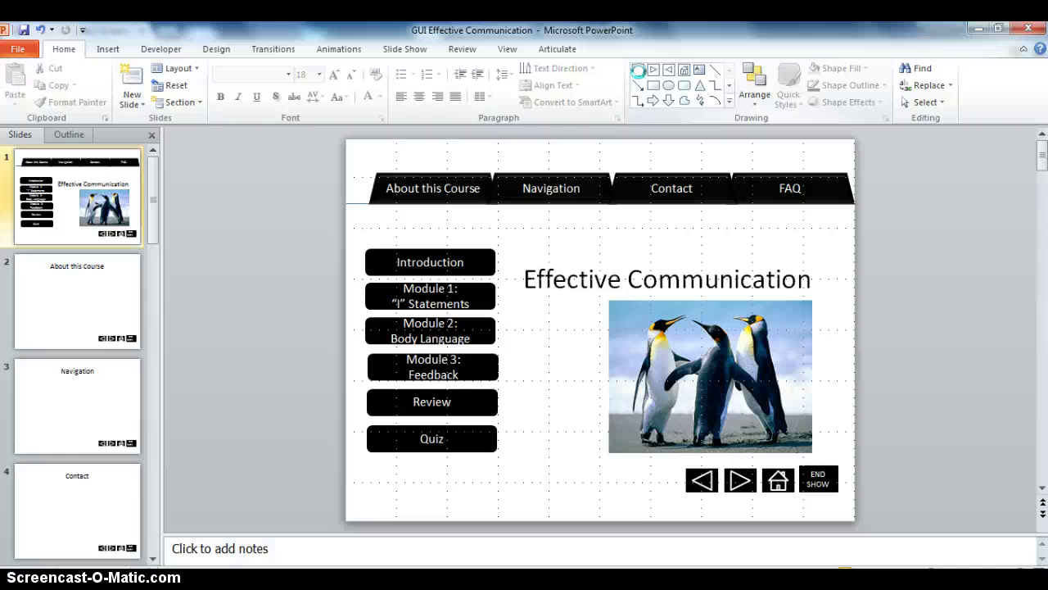
key("F5")
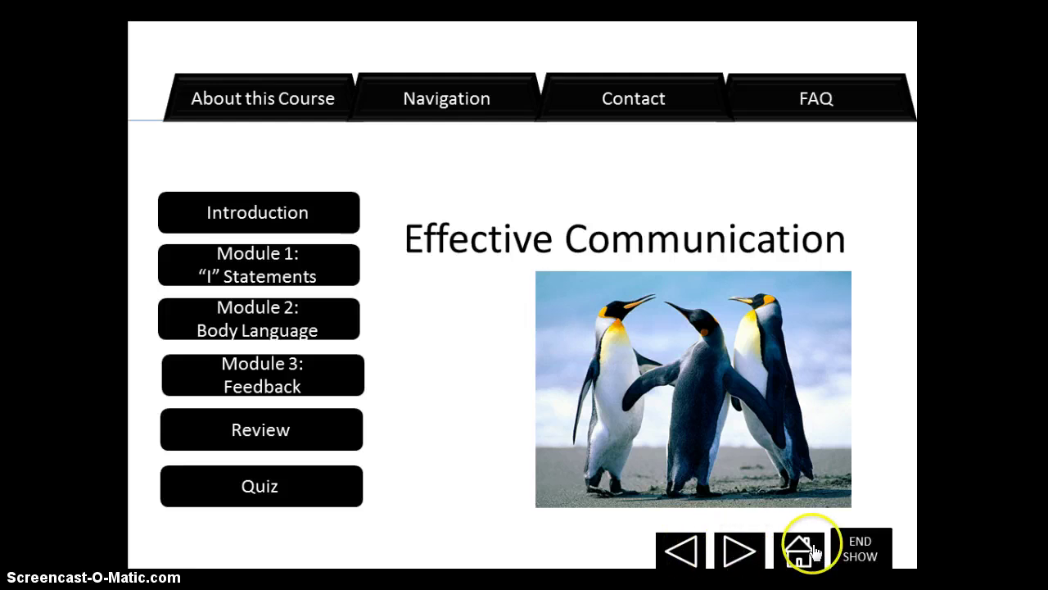
left_click(742, 552)
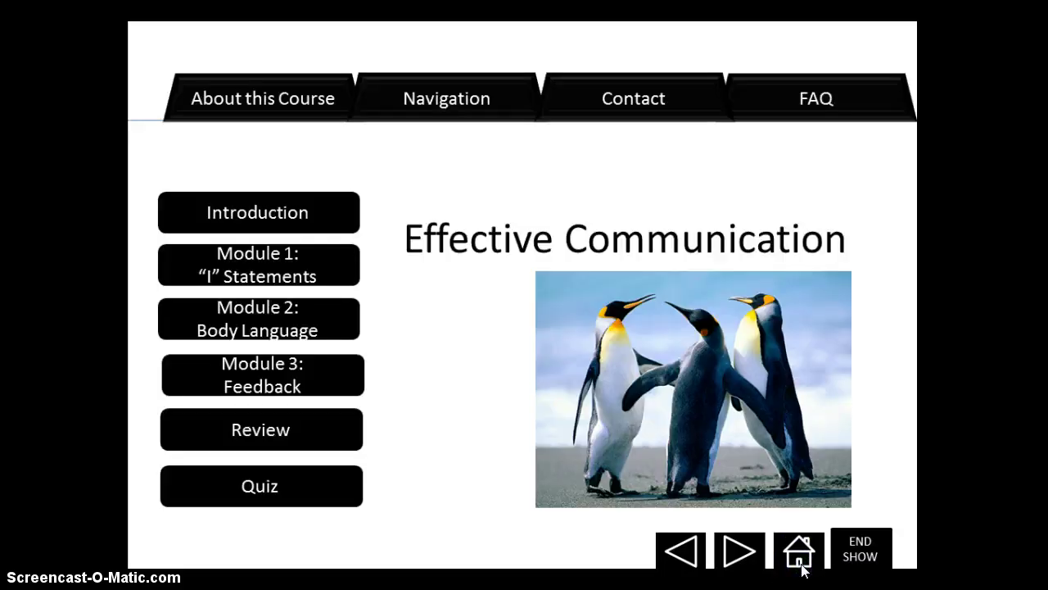
left_click(860, 553)
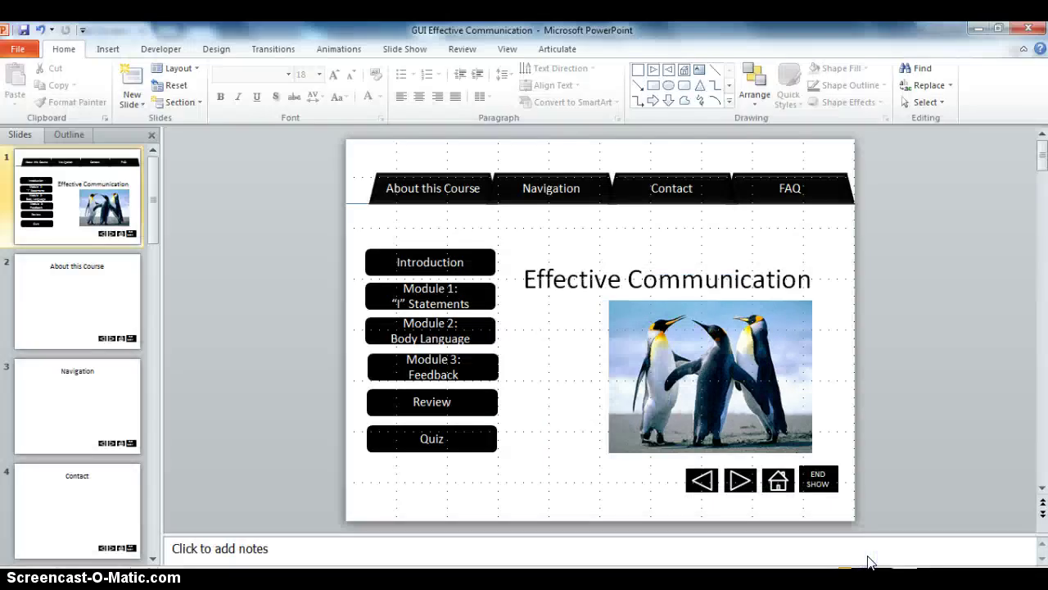
Step: Check the buttons on several slides, stopping on slide 8 'Module 2: Body Language', then bring up View commands
left_click(99, 288)
key("Down")
key("Down")
key("Down")
key("Down")
key("Down")
key("Down")
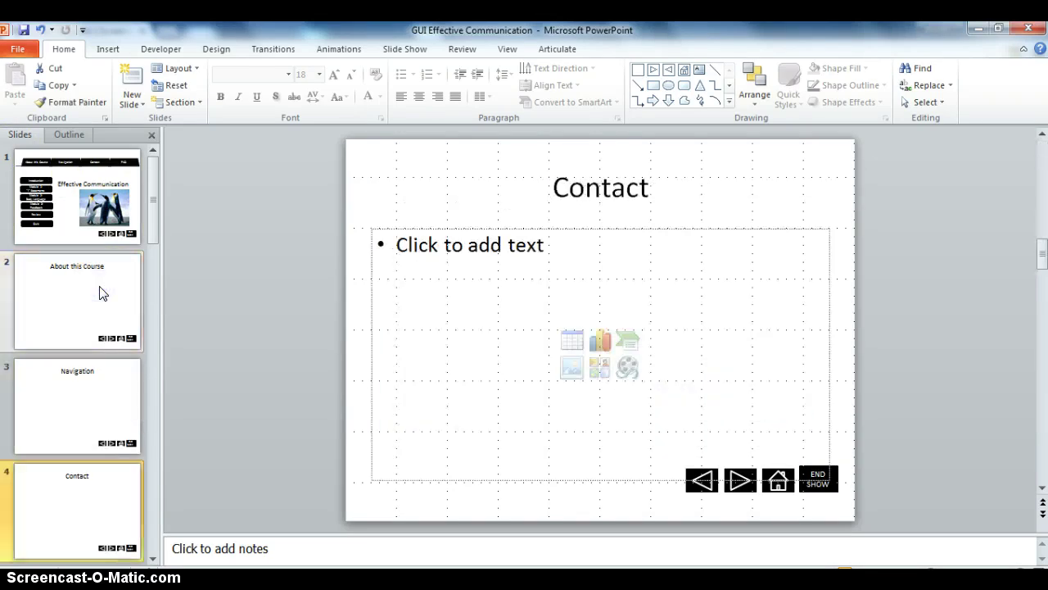
key("Down")
key("Down")
key("Down")
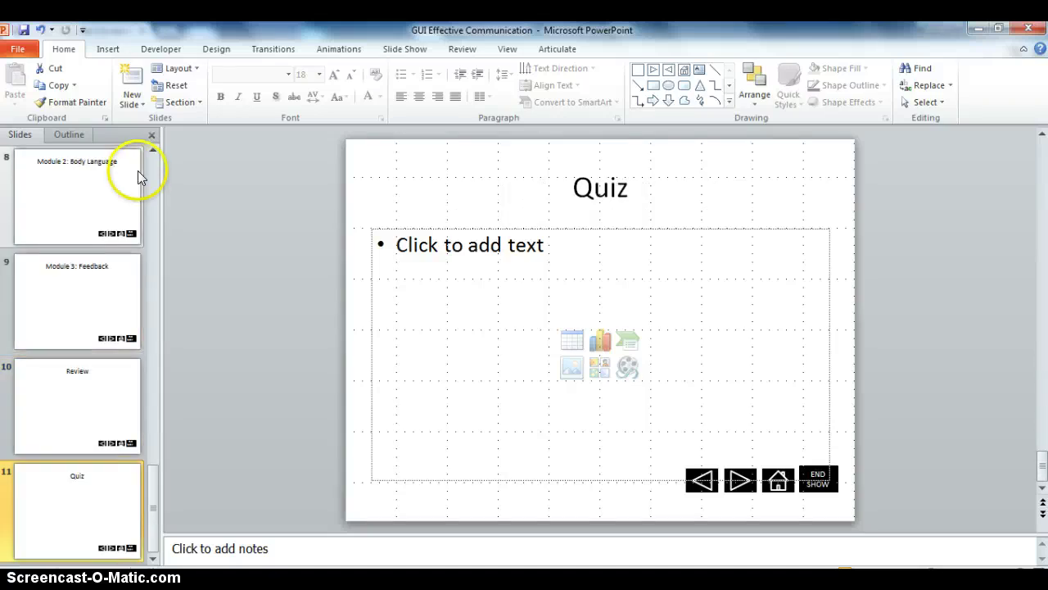
left_click(100, 199)
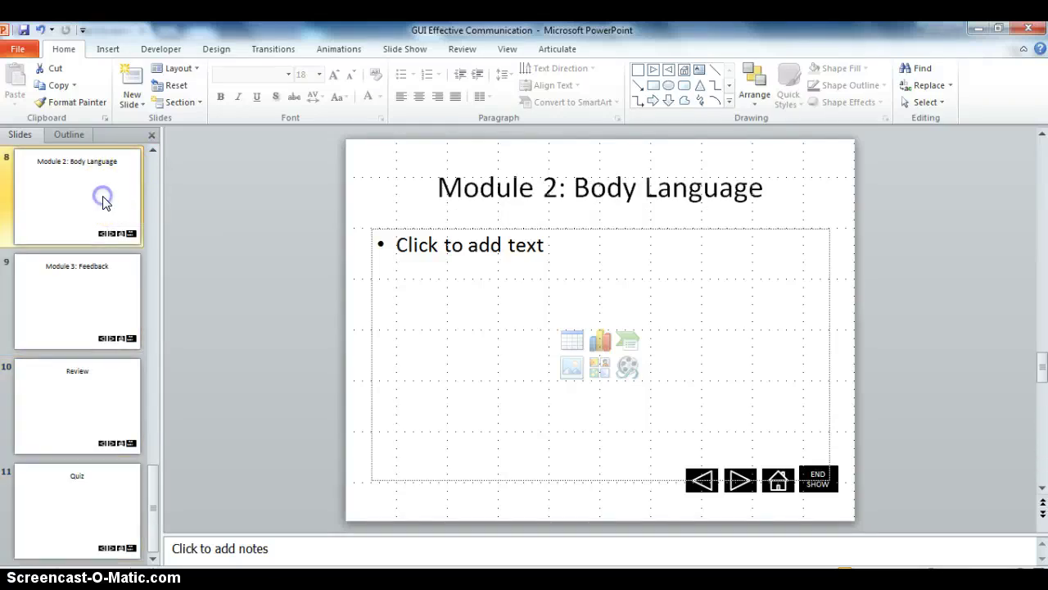
left_click(837, 490)
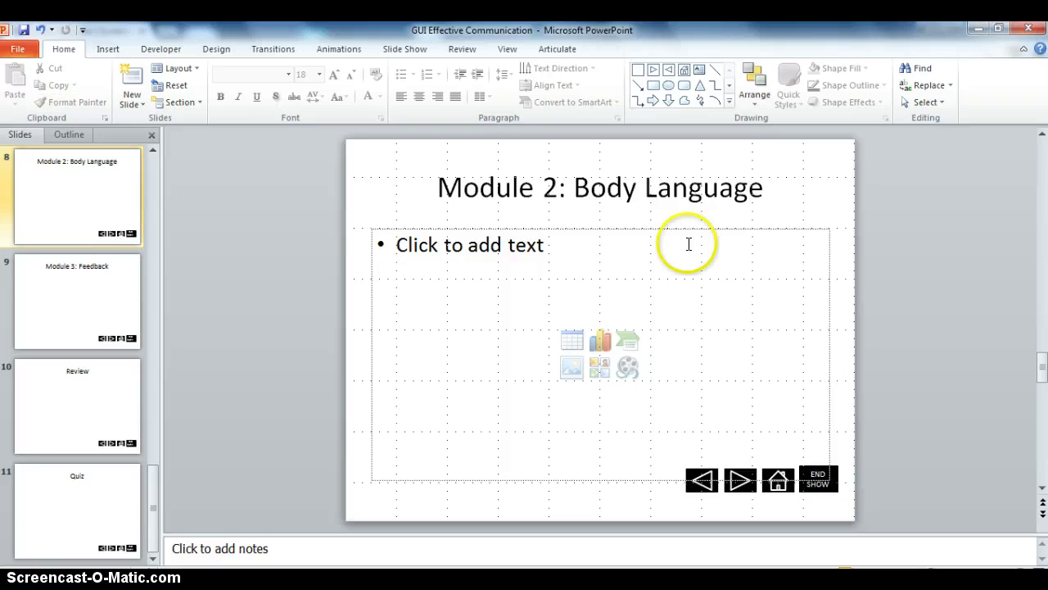
left_click(508, 50)
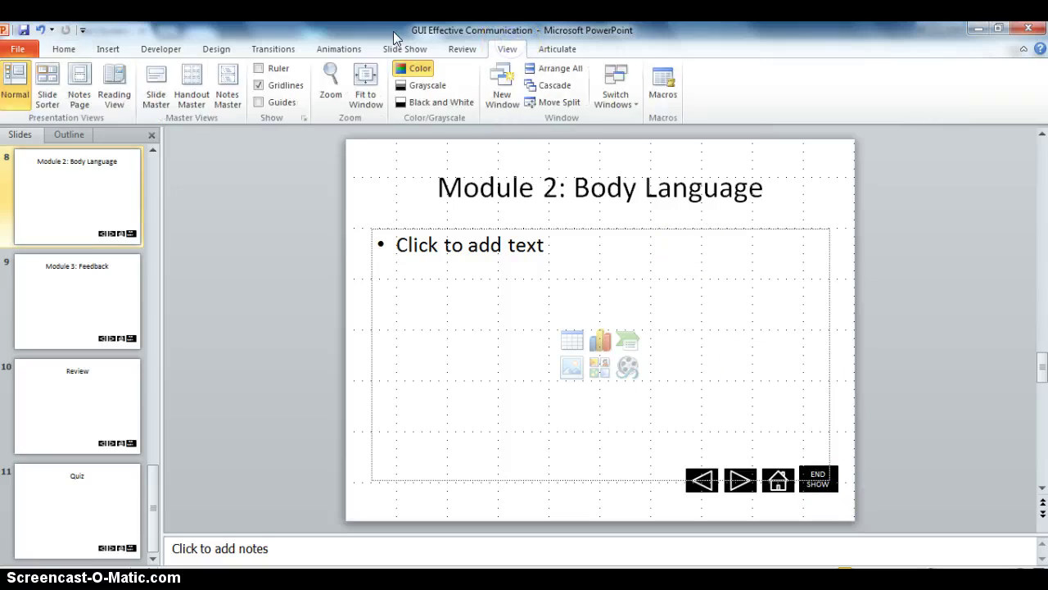
left_click(158, 100)
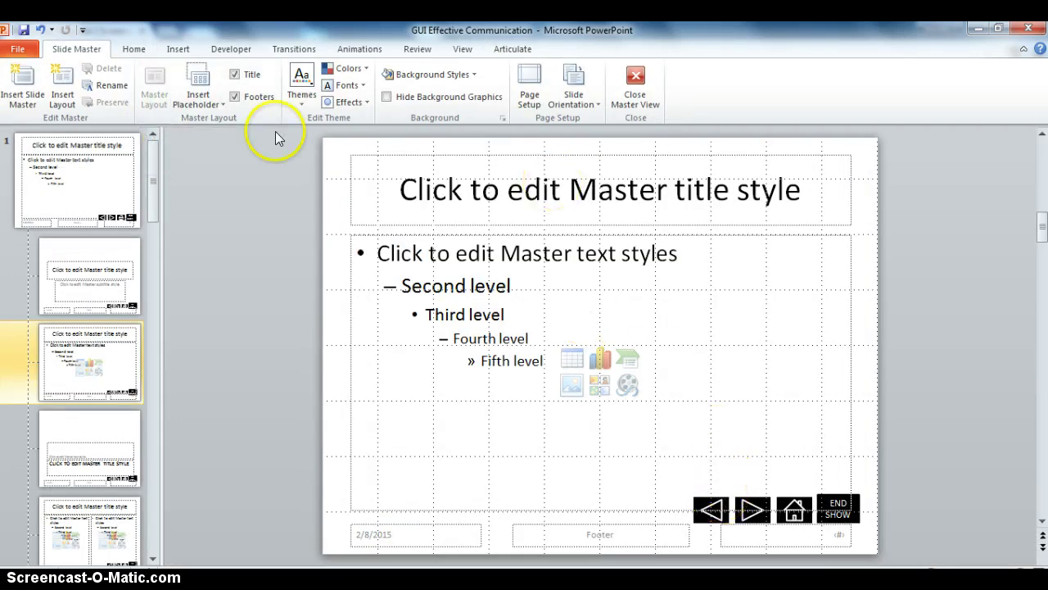
left_click(122, 187)
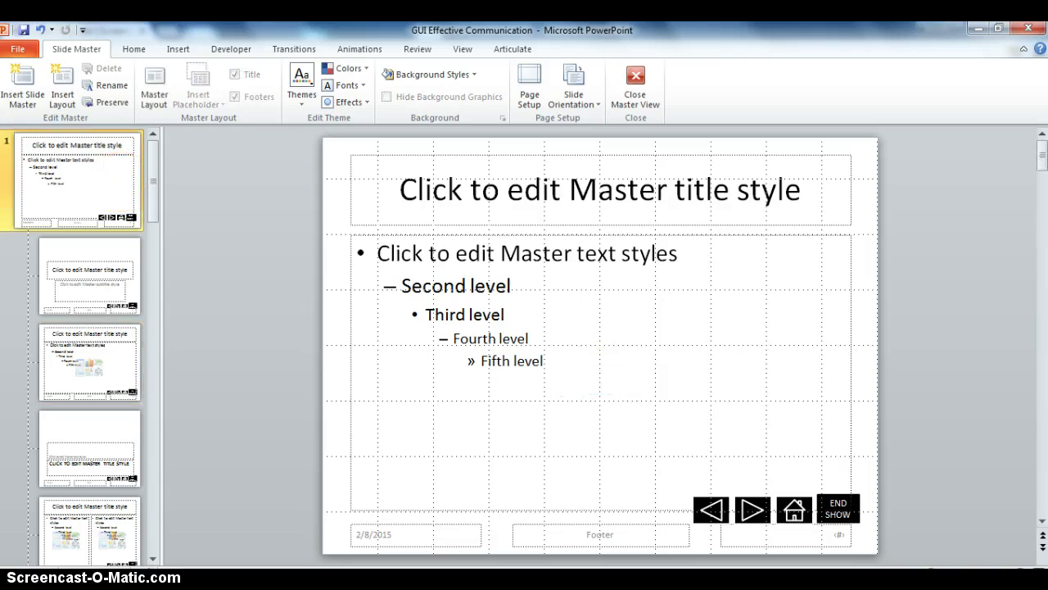
left_click(644, 80)
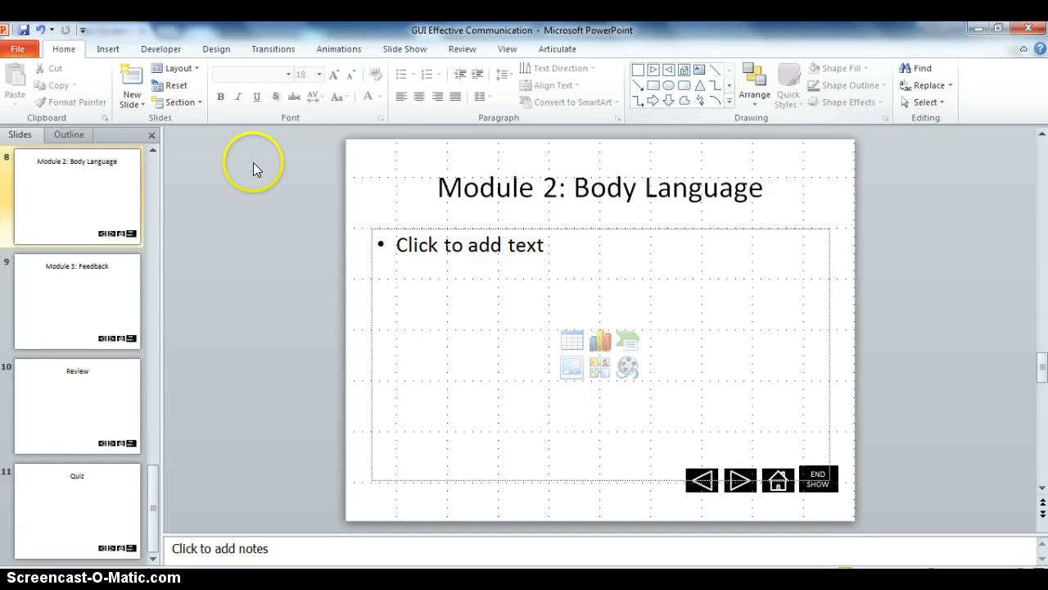
Step: Add new blank slides after the Quiz slide, then return to the title slide
left_click(151, 497)
left_click(151, 550)
left_click(133, 562)
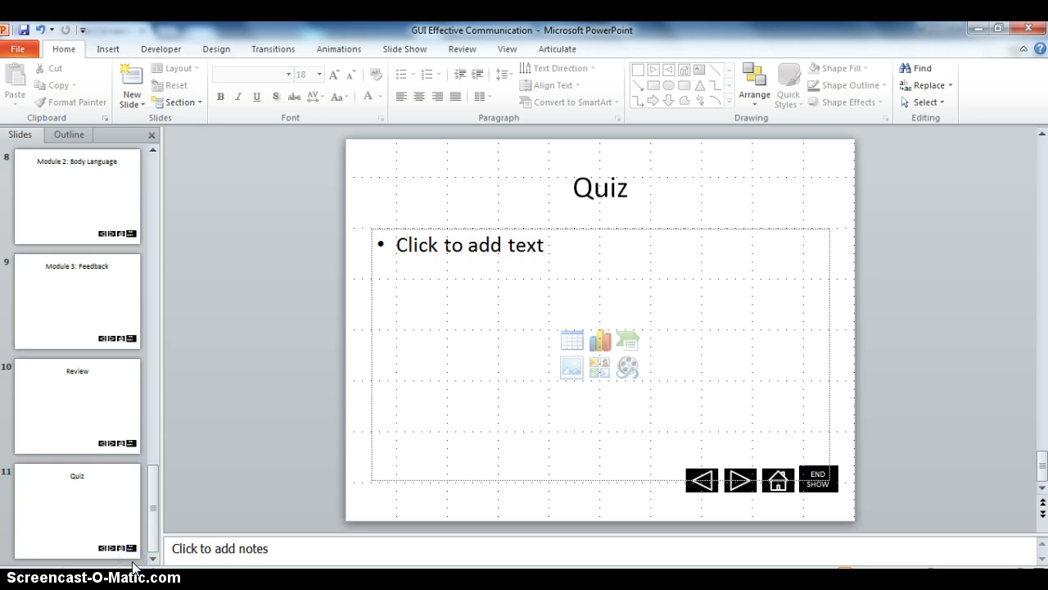
key("Return")
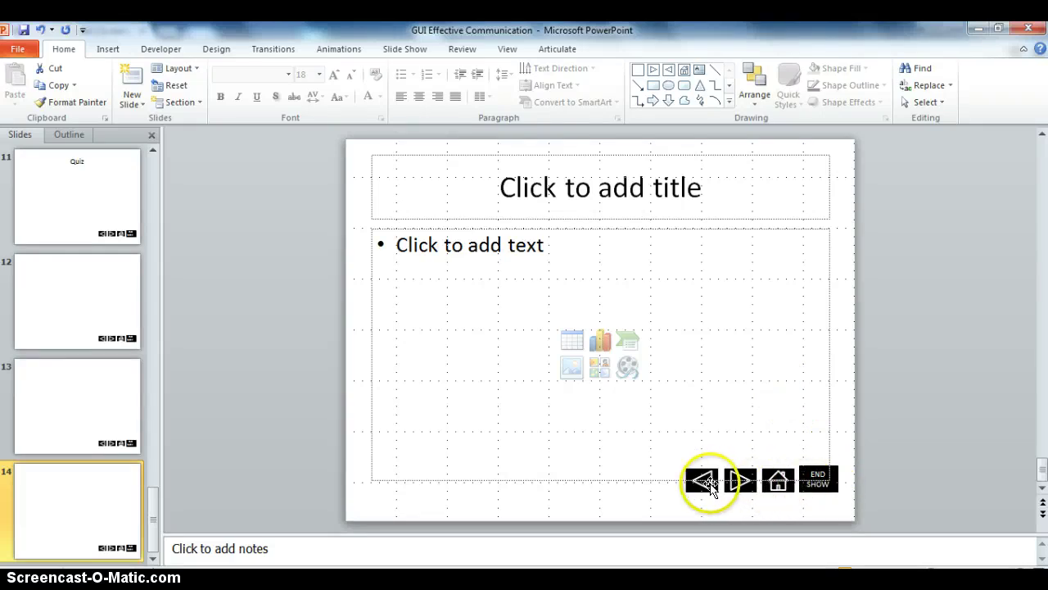
left_click_drag(158, 515, 166, 127)
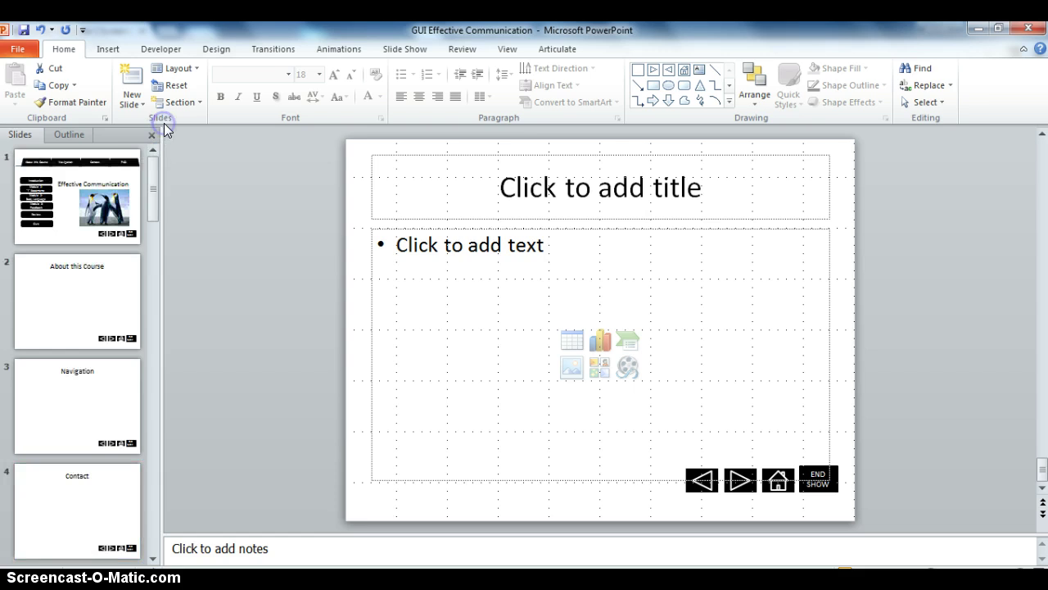
left_click(117, 171)
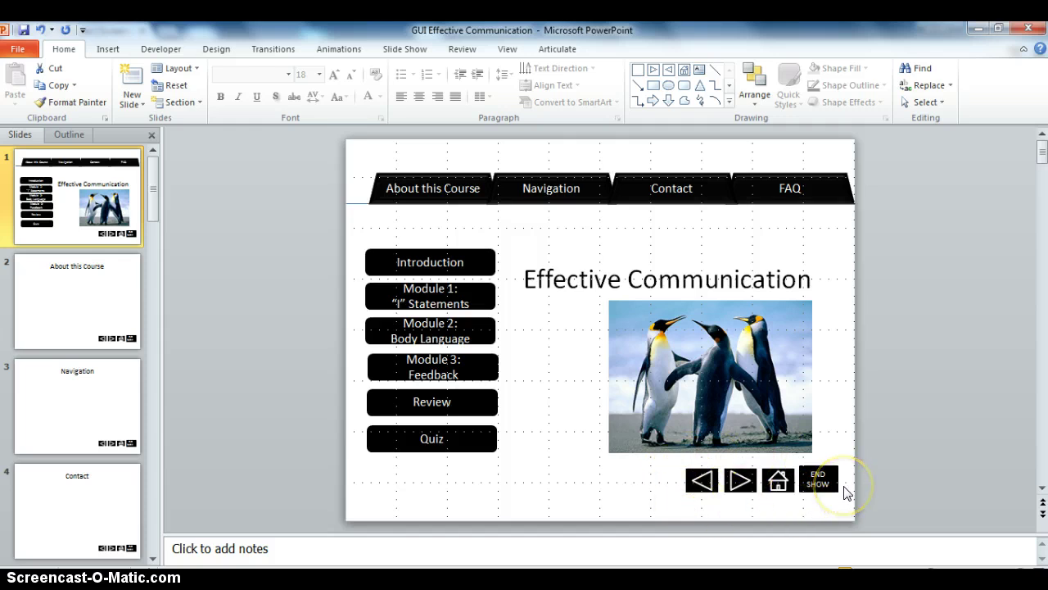
Step: Draw a rectangle over the four navigation buttons on the title slide, adding no action
left_click(115, 52)
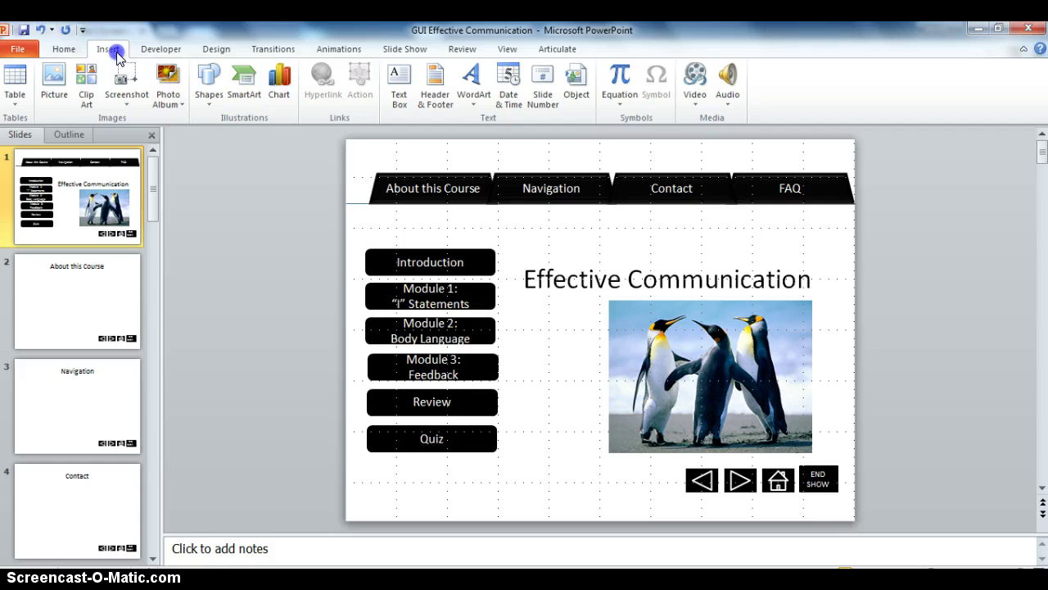
left_click(207, 100)
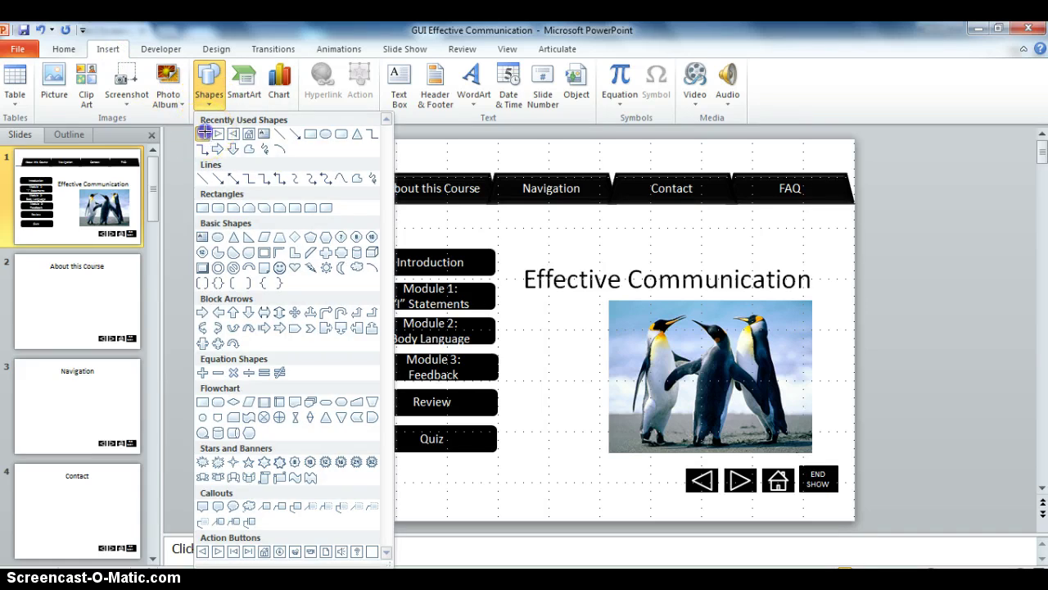
left_click(203, 133)
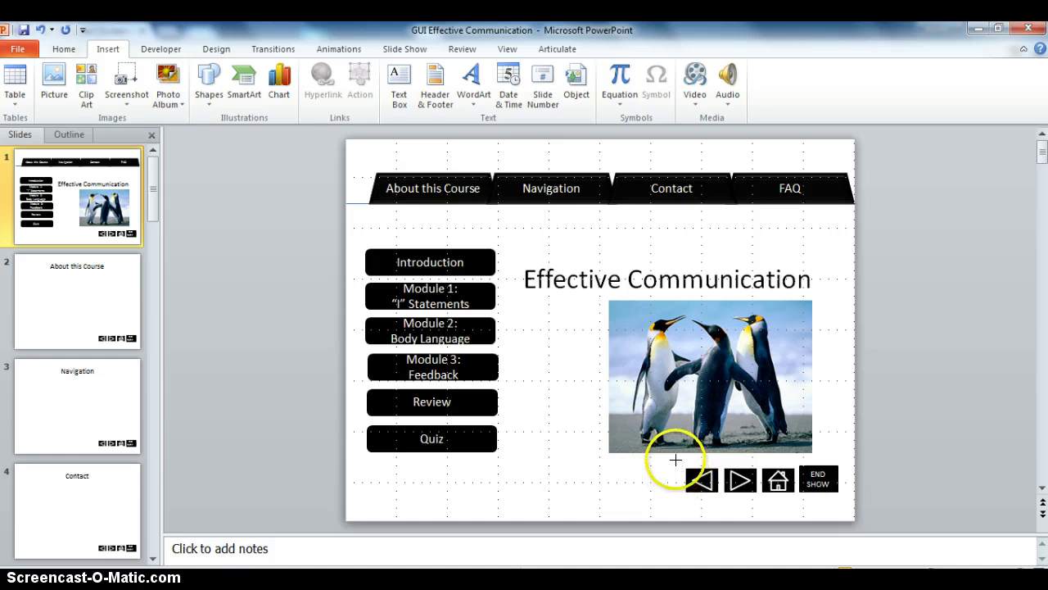
left_click_drag(680, 462, 681, 462)
mouse_move(785, 461)
left_mouse_down()
mouse_move(838, 481)
mouse_move(843, 499)
left_mouse_up()
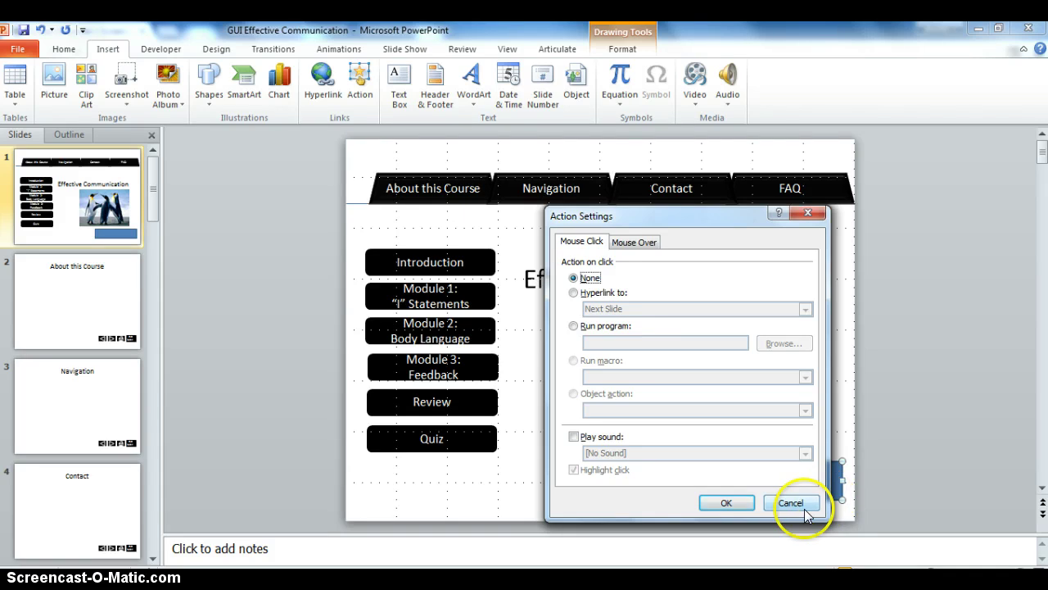
left_click(727, 496)
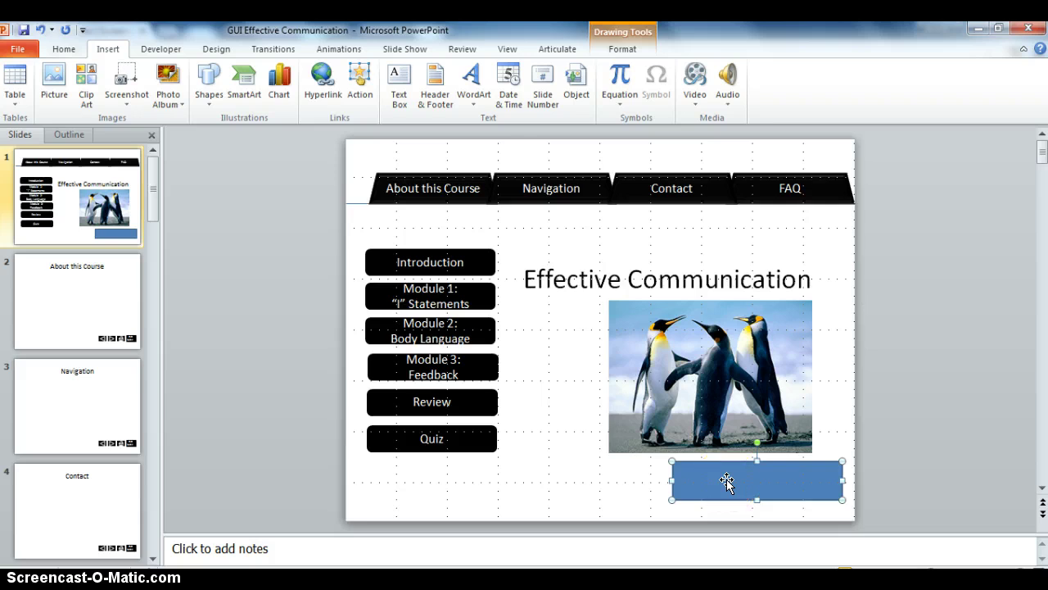
Step: Give the rectangle a white fill and a white outline
double_click(726, 483)
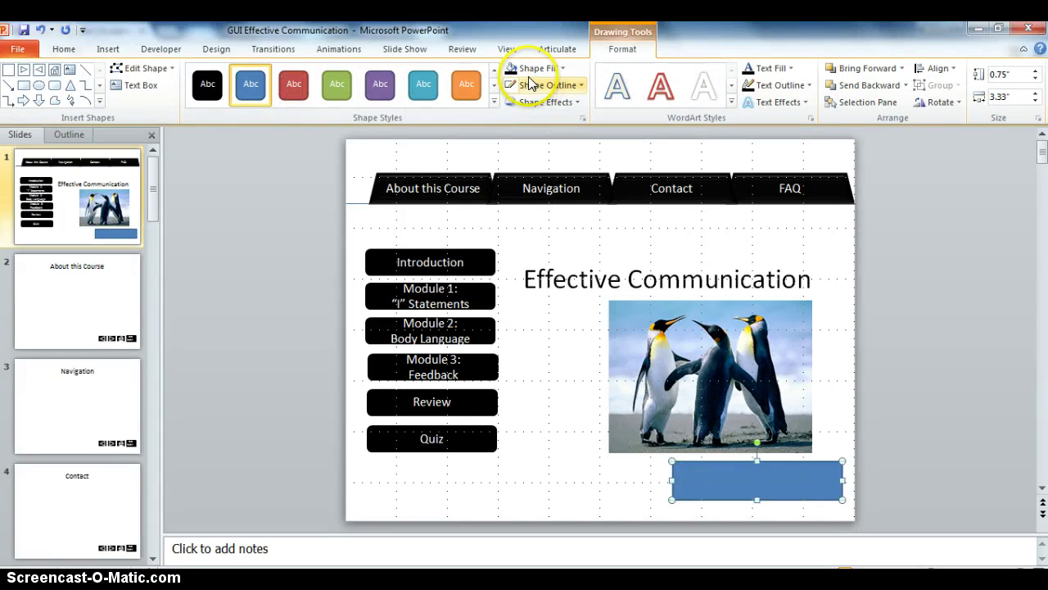
left_click(563, 68)
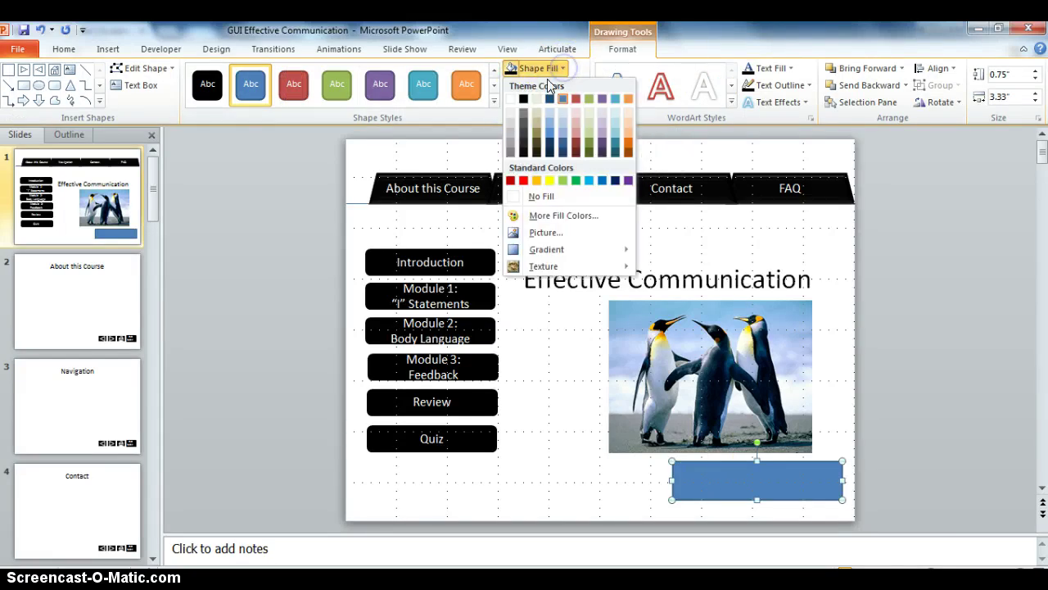
left_click(513, 99)
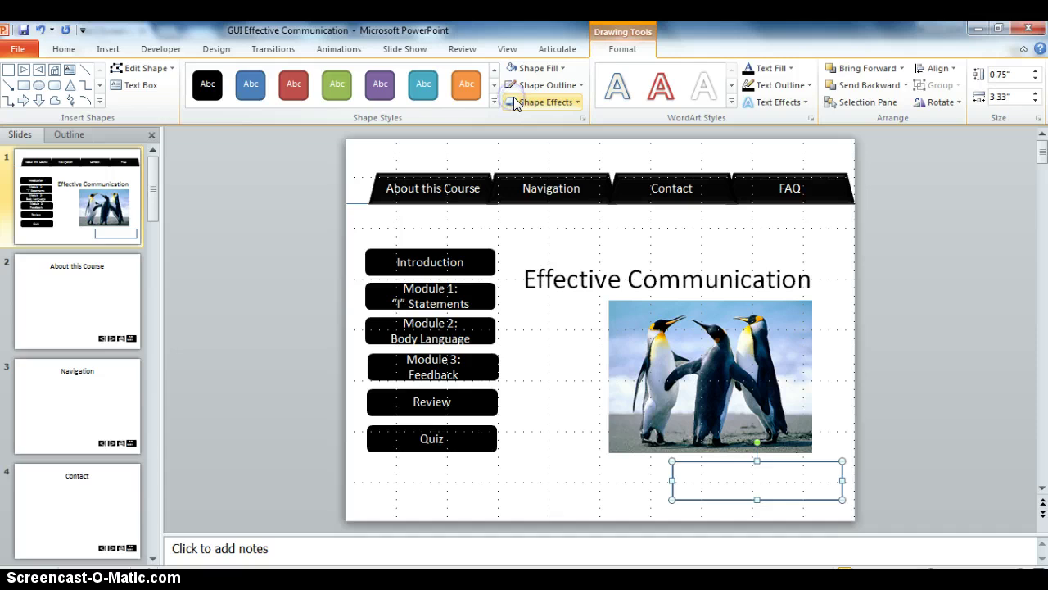
left_click(578, 86)
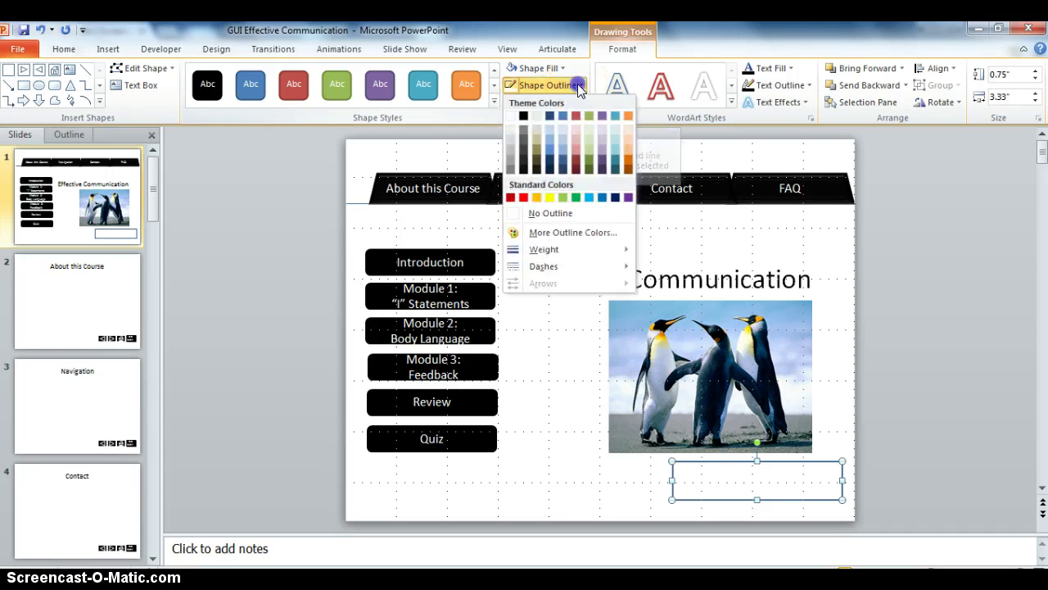
left_click(514, 119)
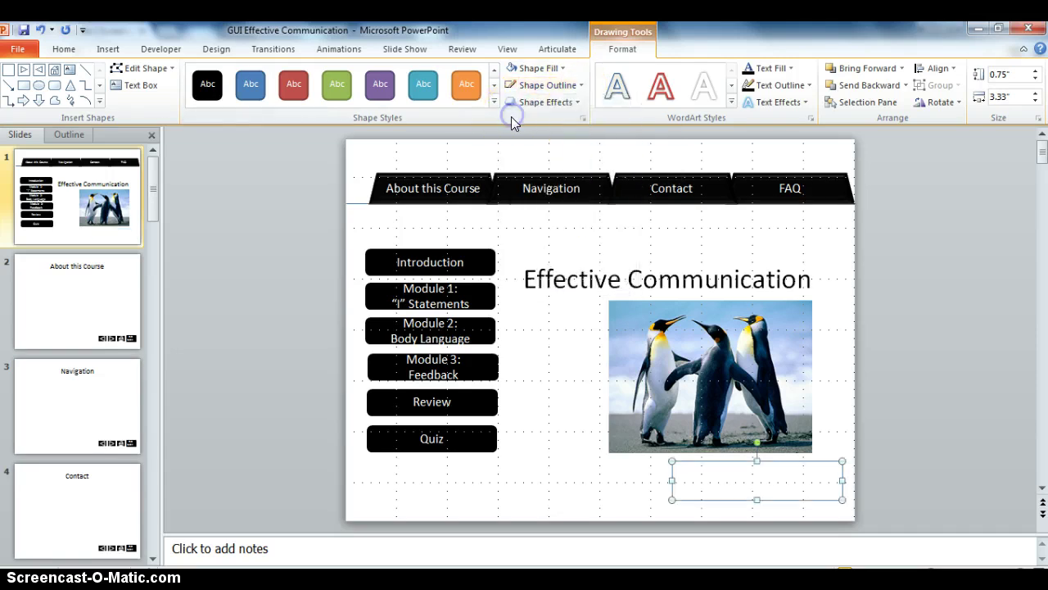
left_click(558, 379)
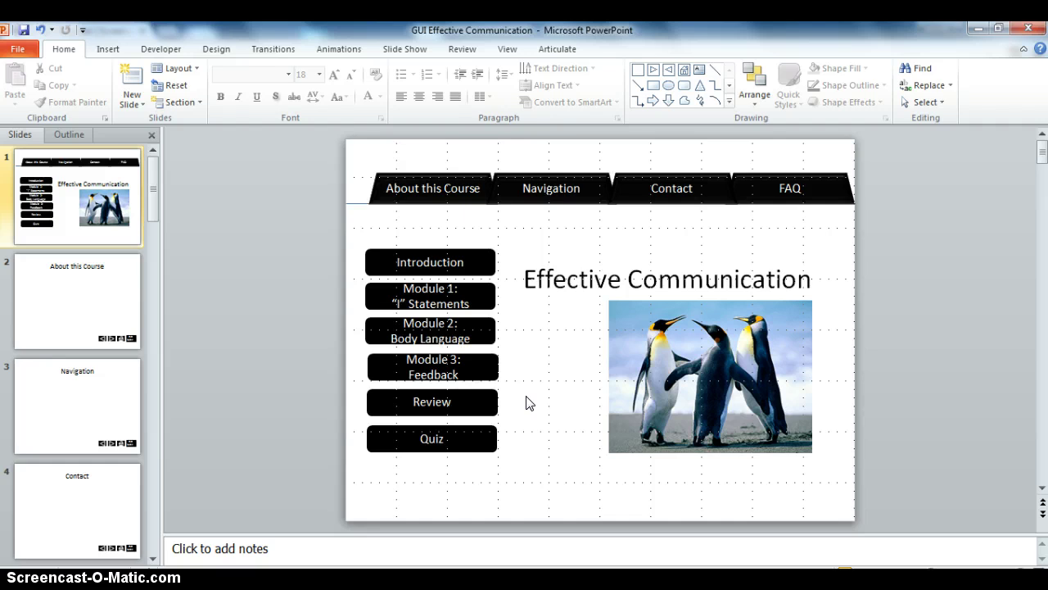
key("F5")
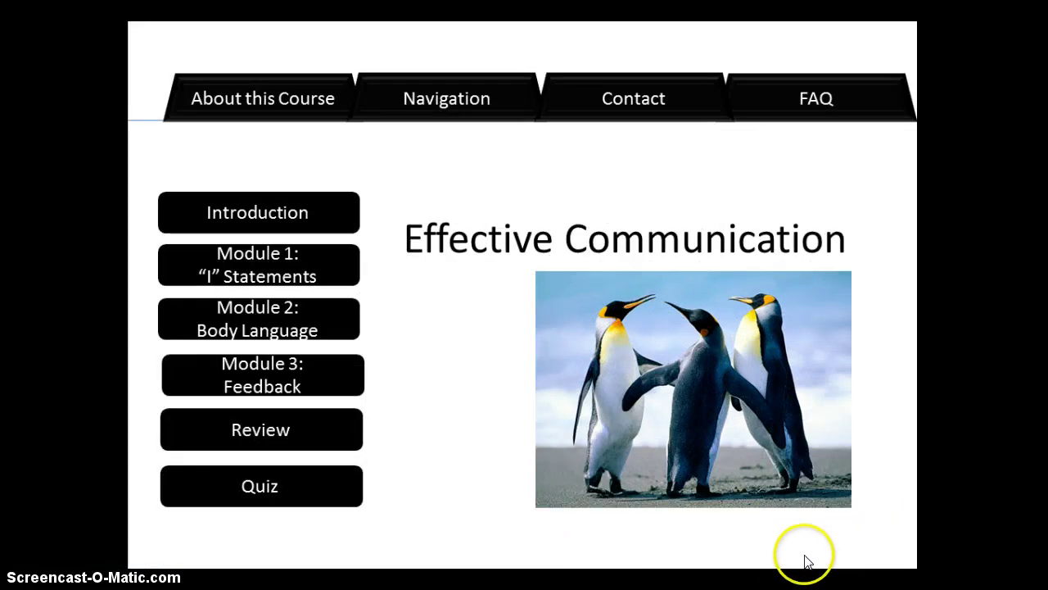
left_click(725, 556)
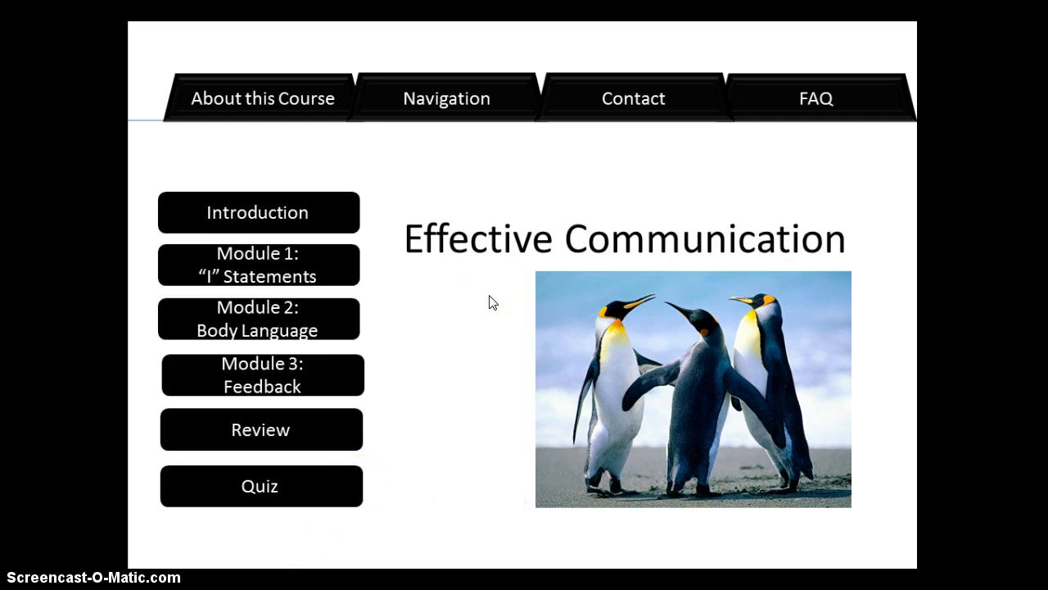
key("Escape")
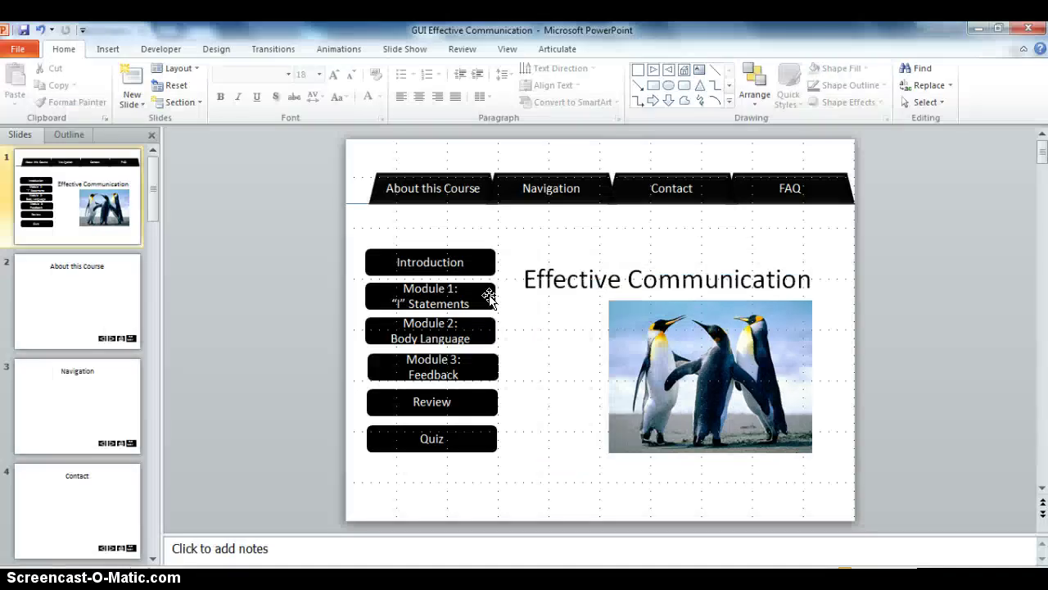